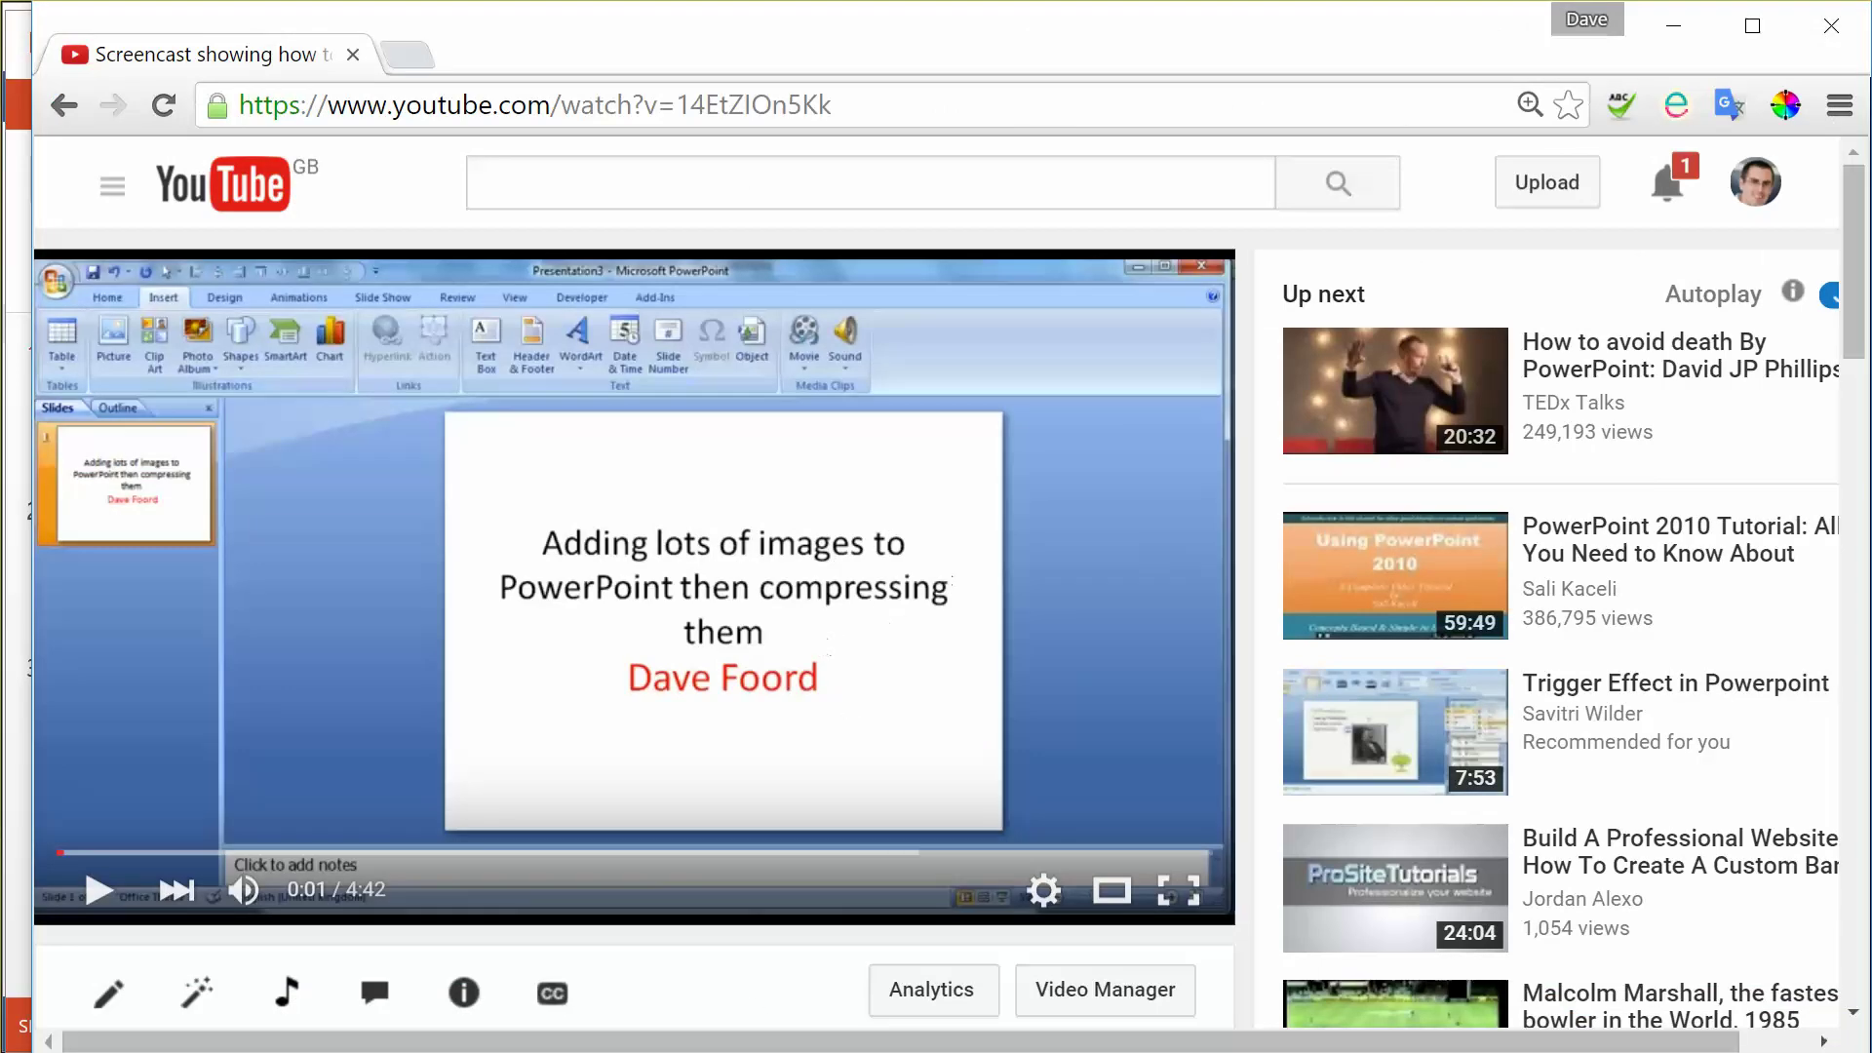
drag(1862, 296, 1859, 446)
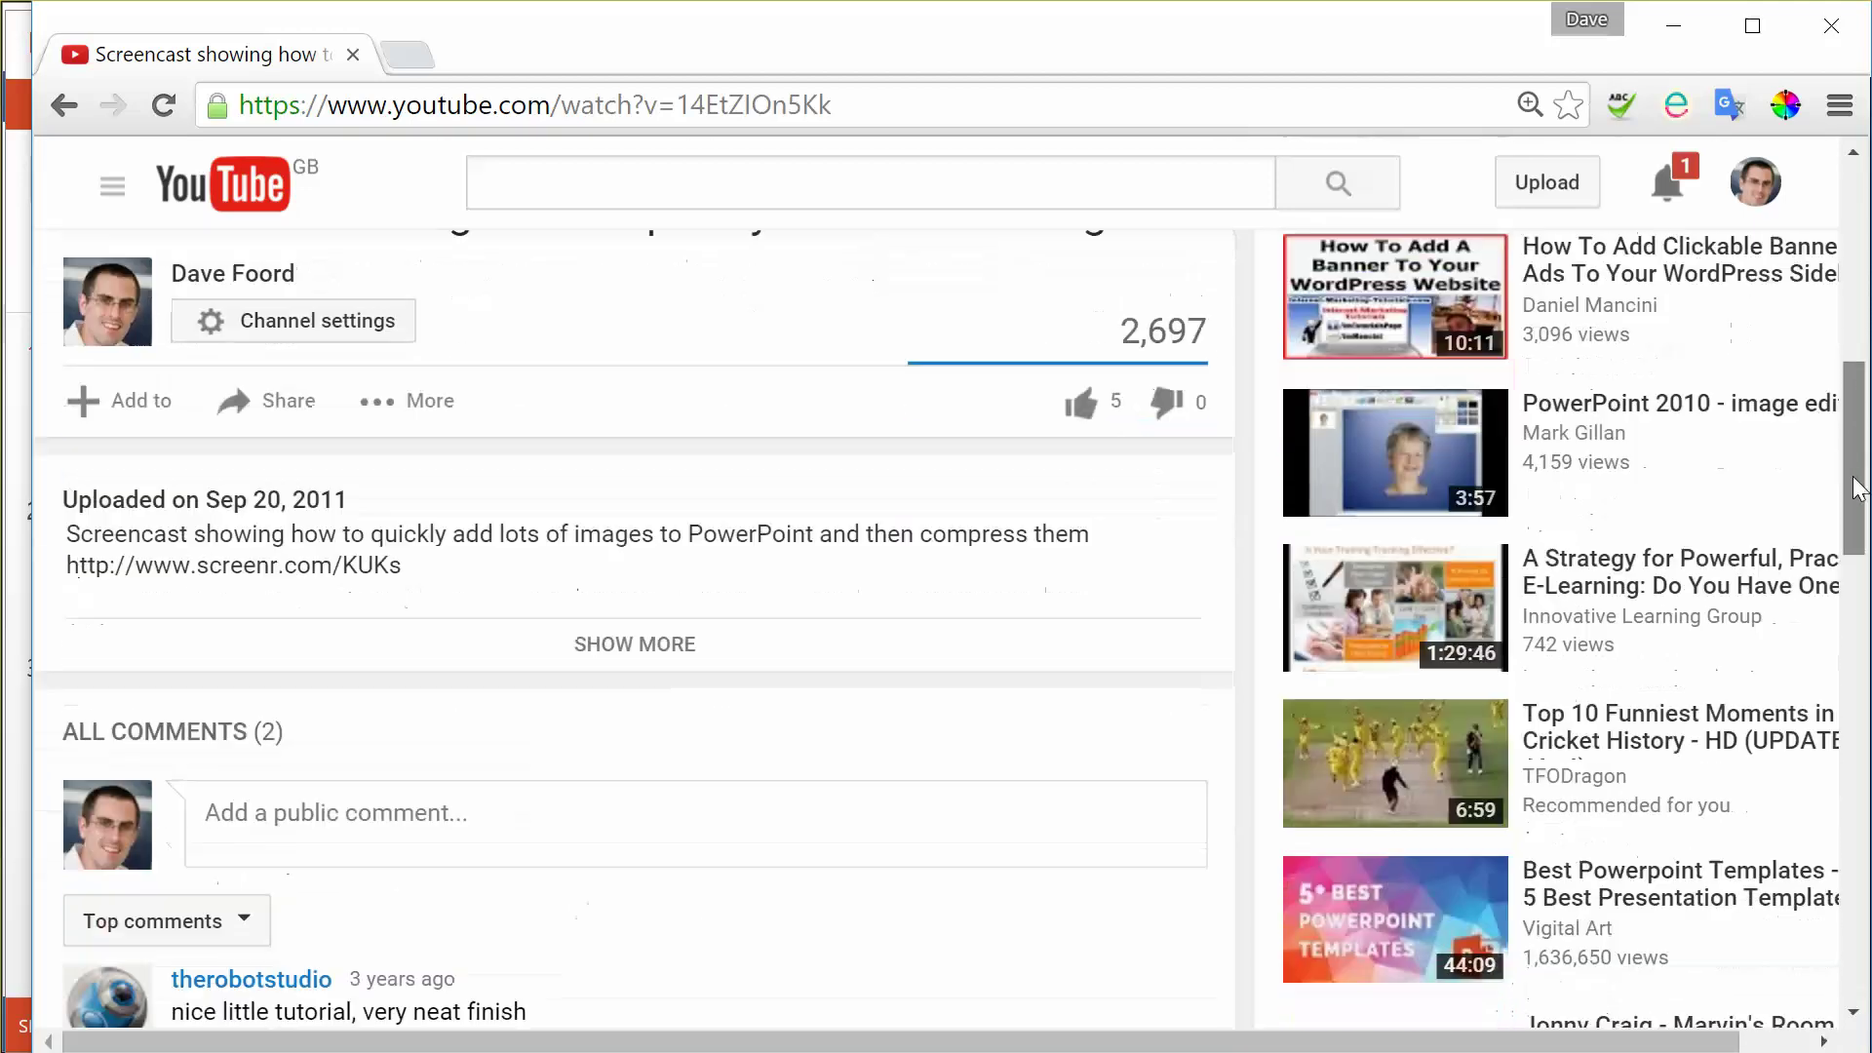
drag(1857, 446, 1857, 502)
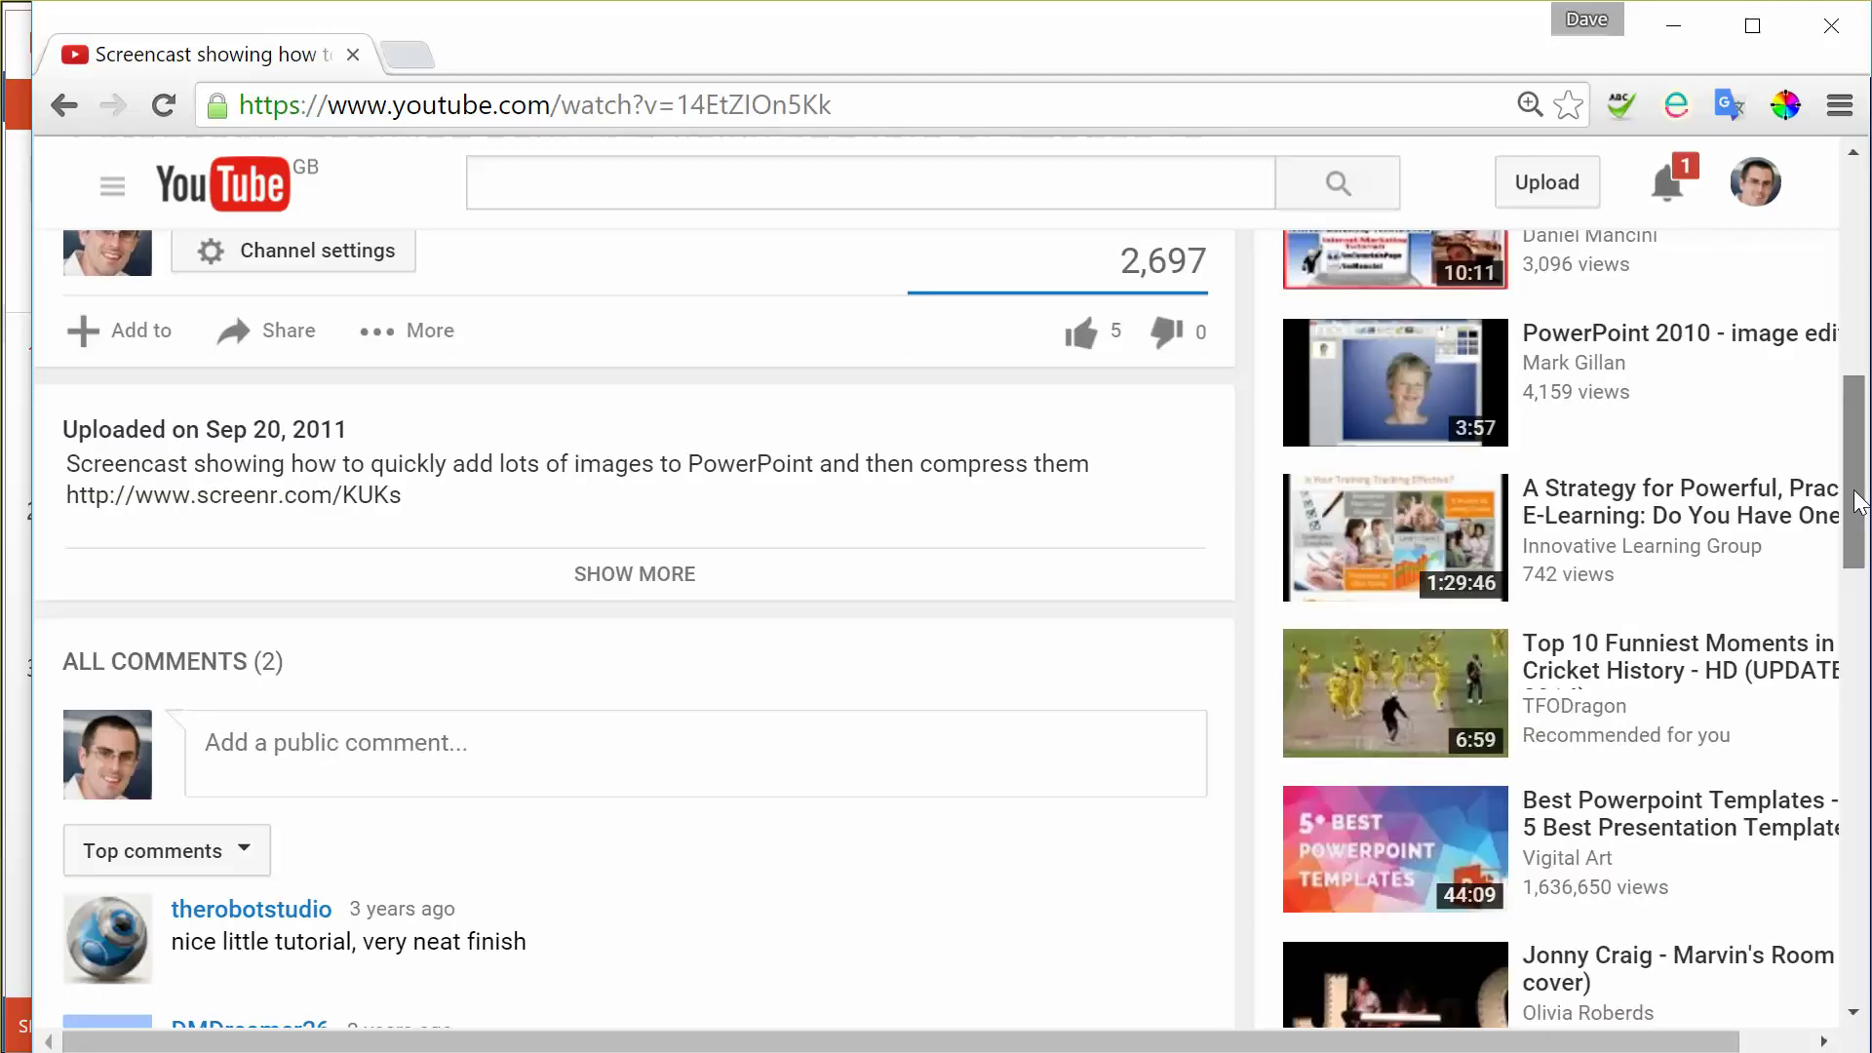
Step: Open the video's Share > Embed code, show more options, and leave suggested videos off
click(295, 346)
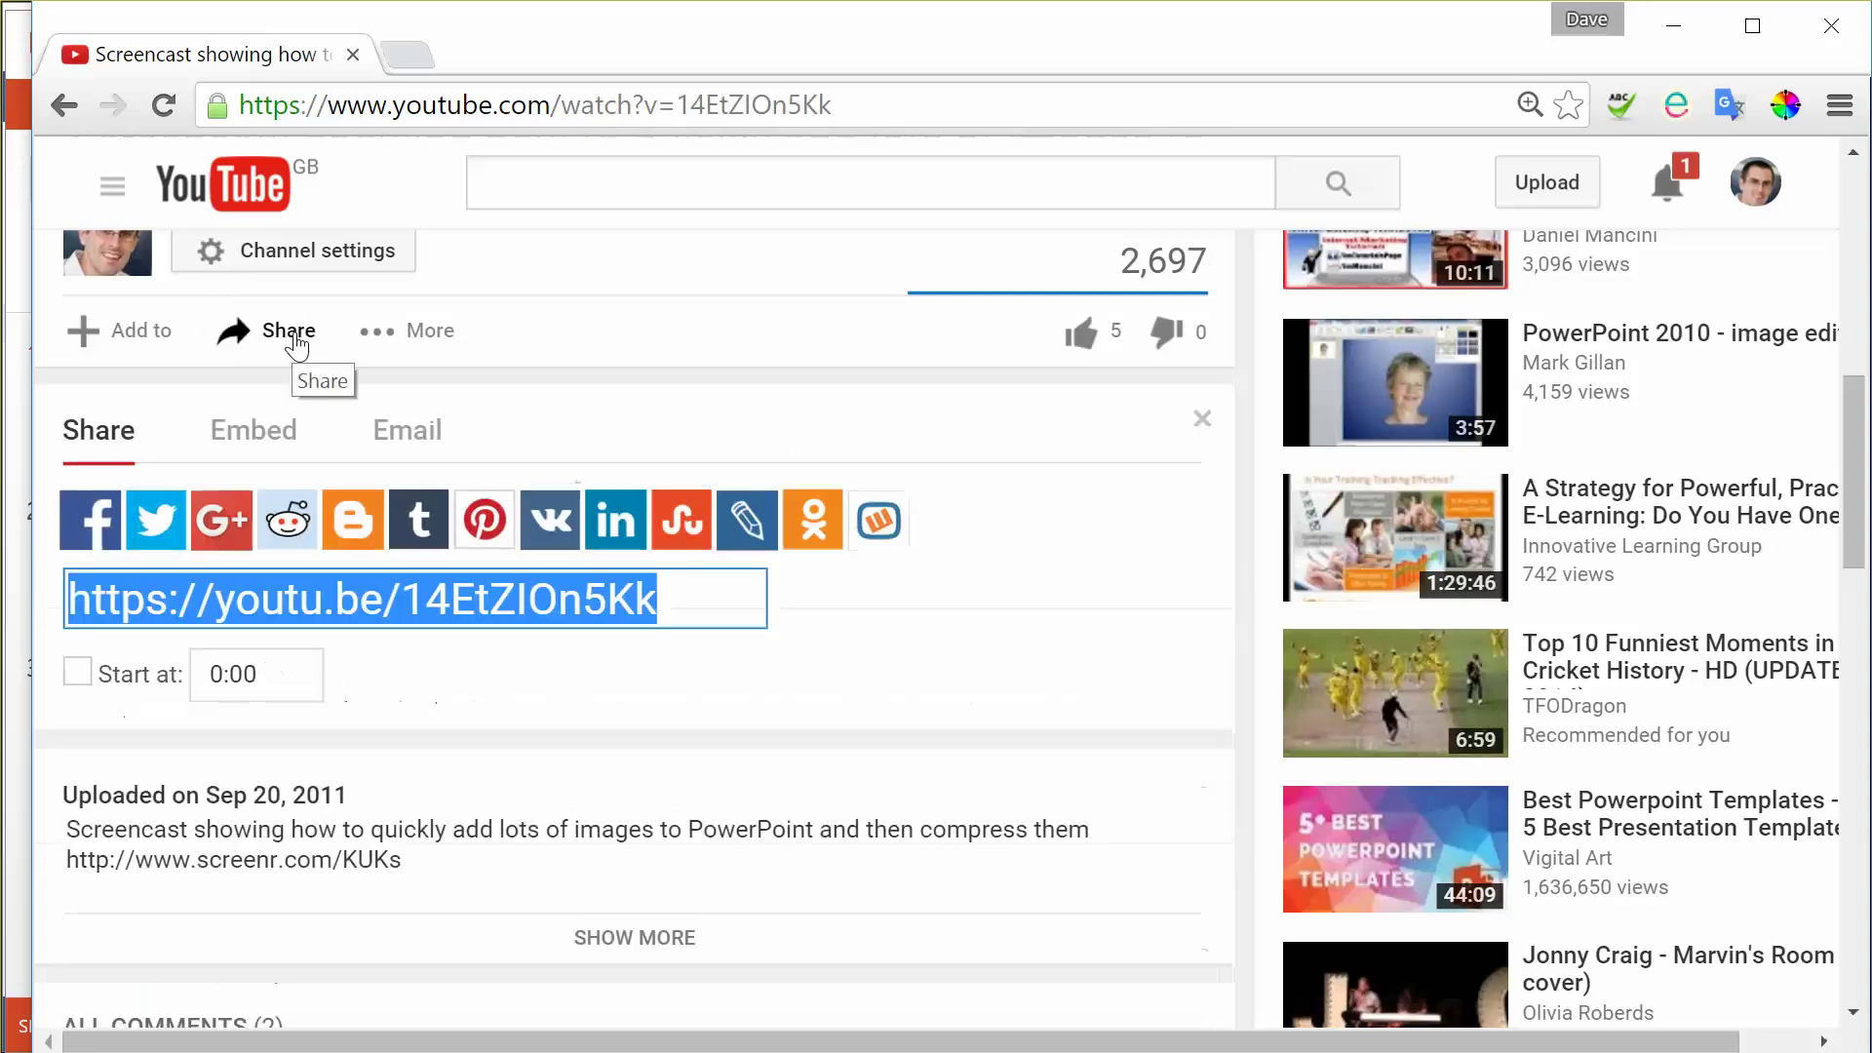
click(271, 444)
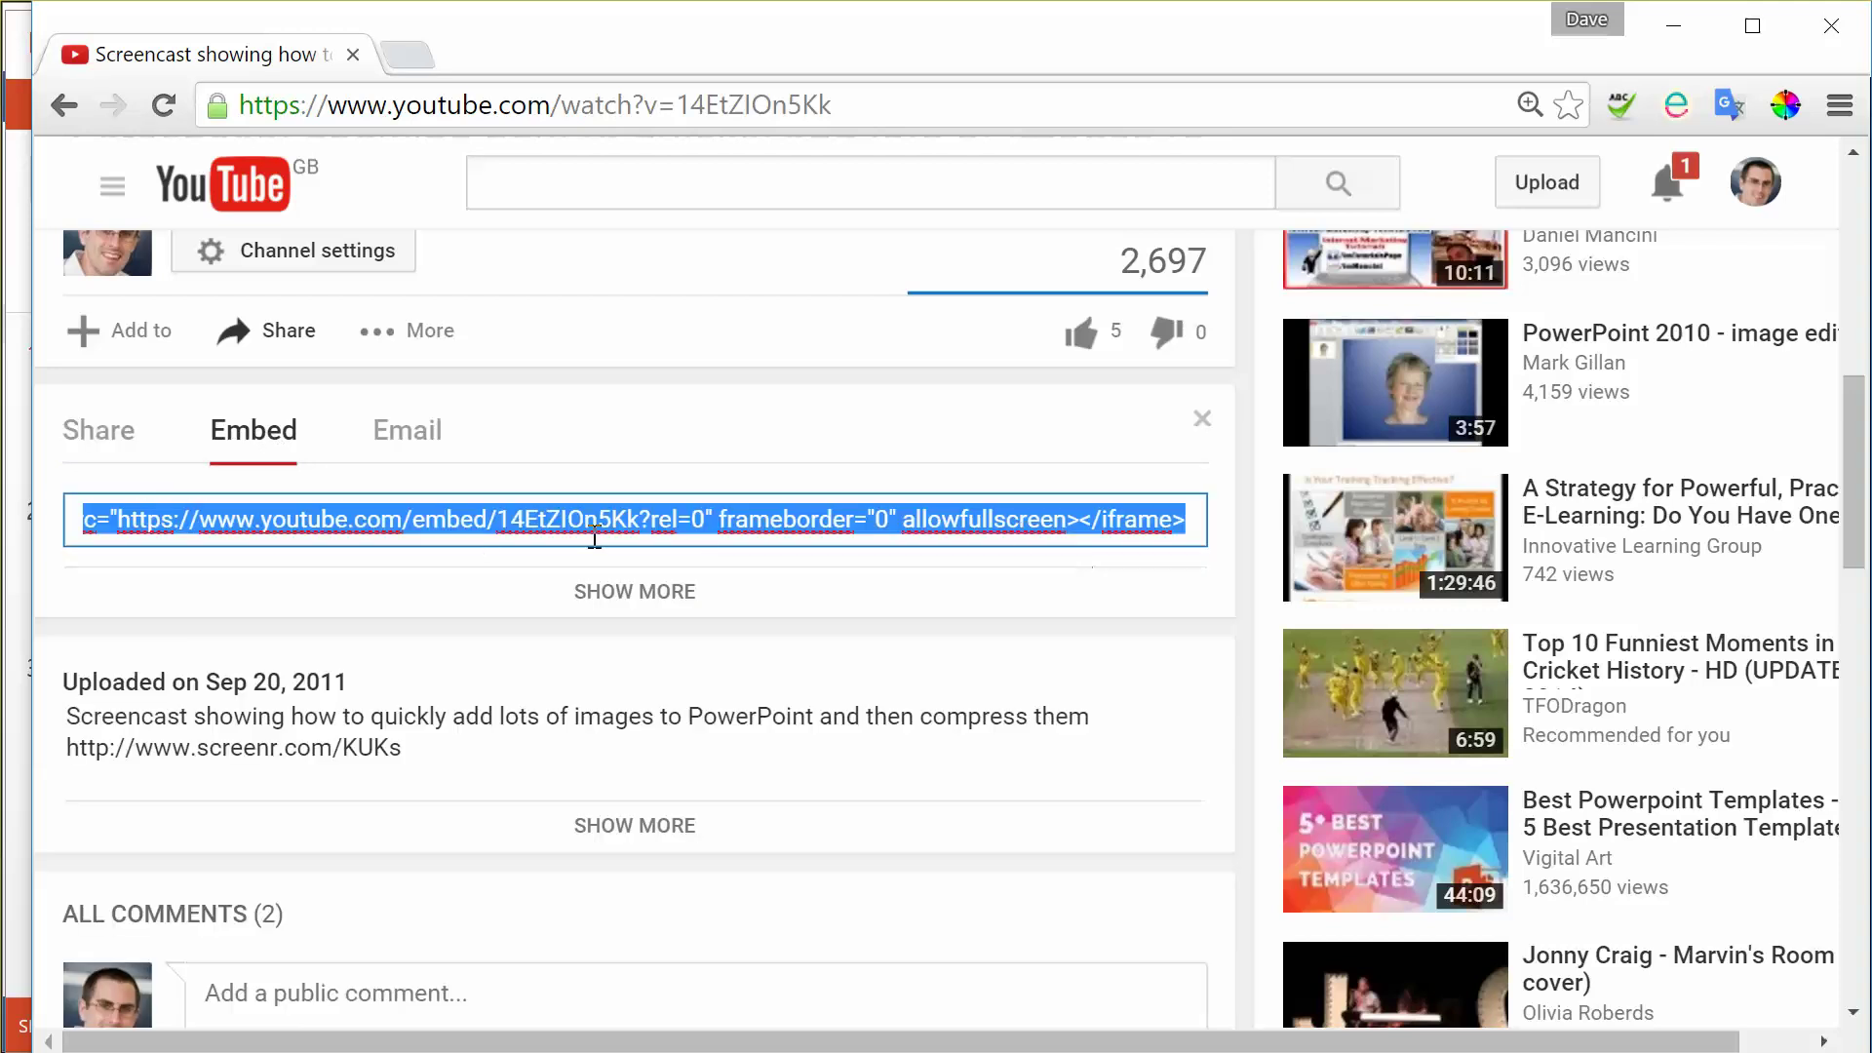
click(644, 603)
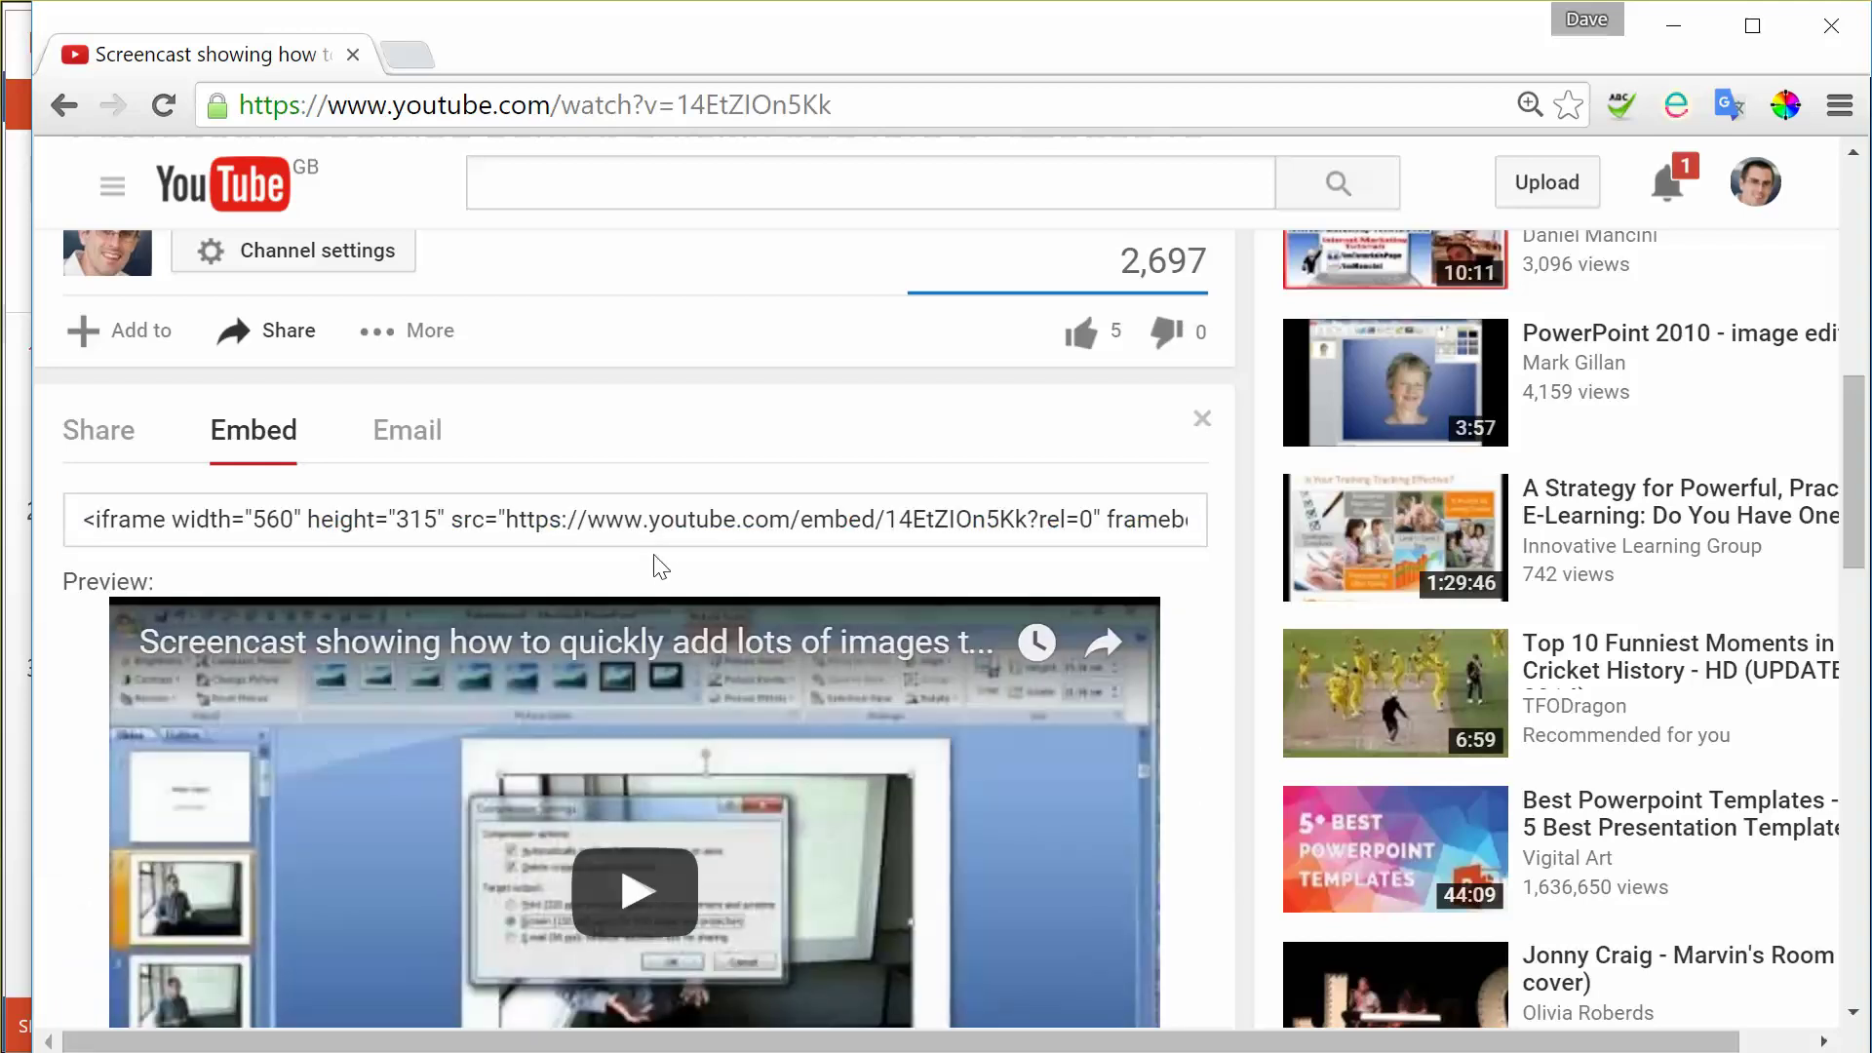
scroll(651, 452, down, 2)
scroll(651, 451, down, 2)
scroll(626, 452, down, 1)
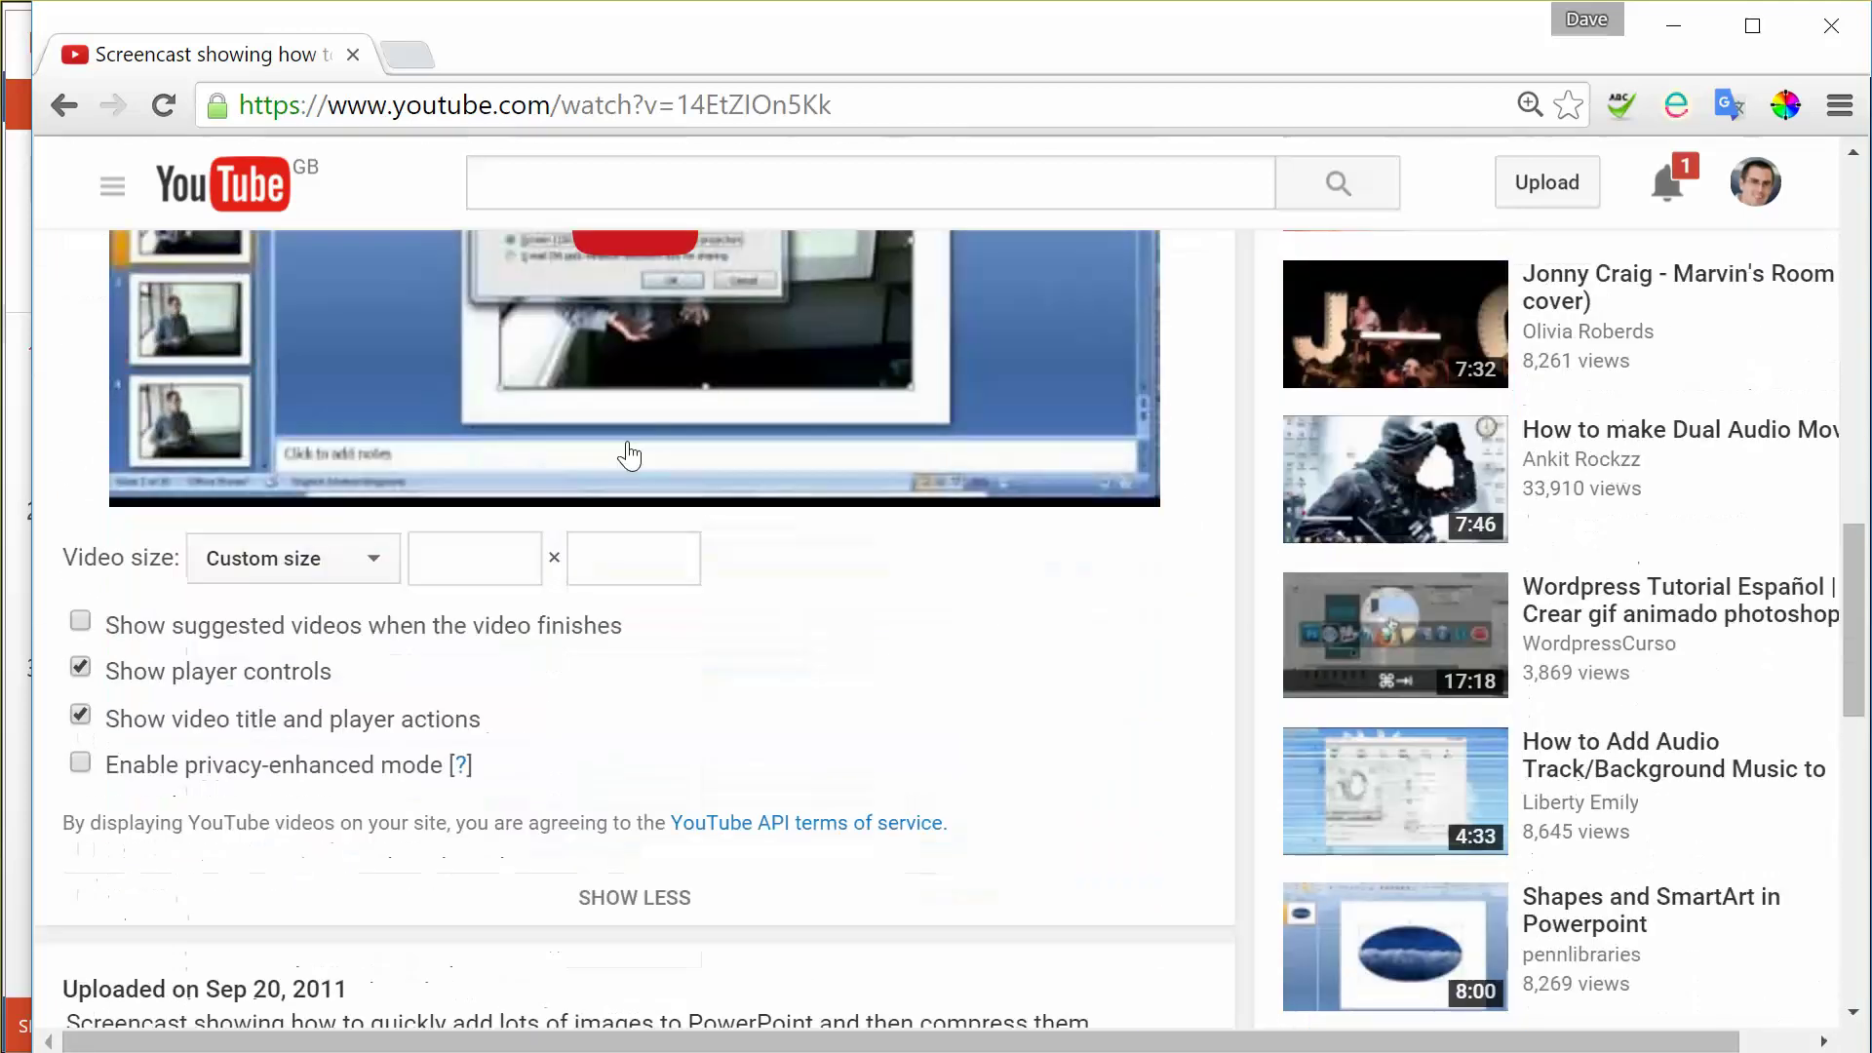
scroll(473, 498, down, 1)
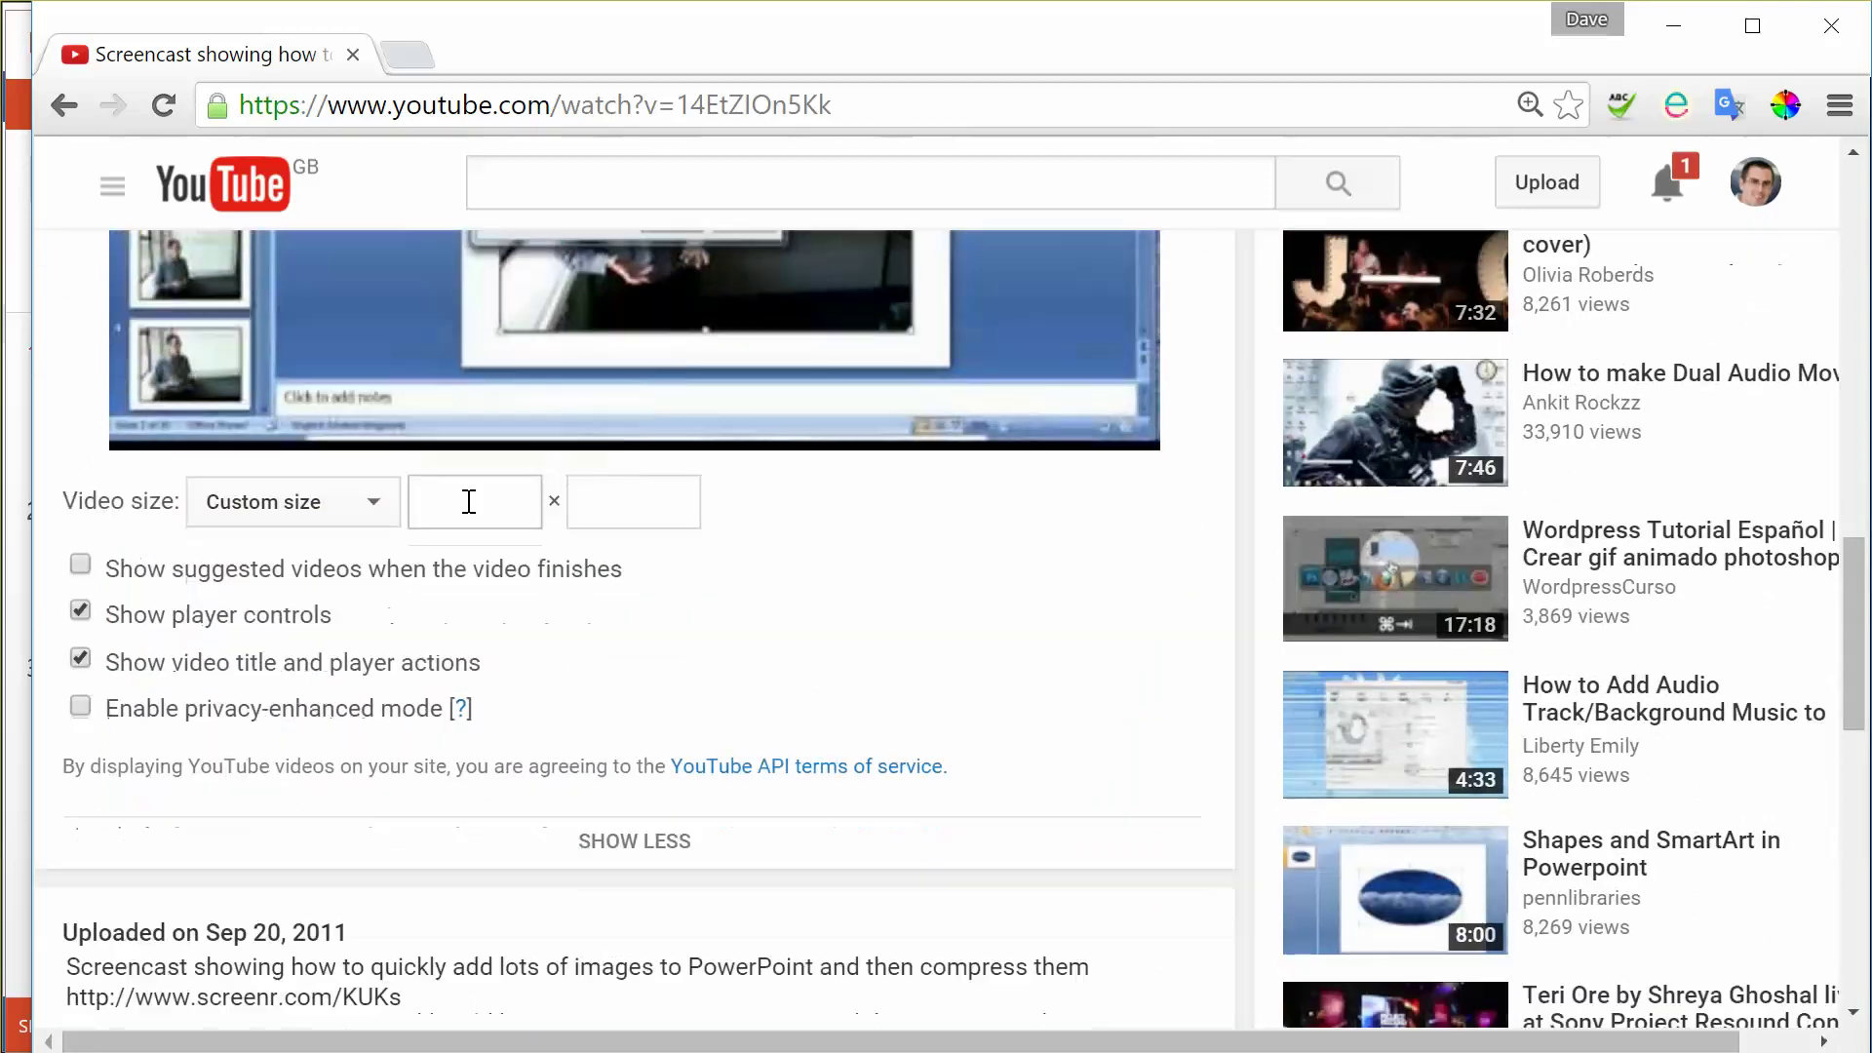
click(79, 567)
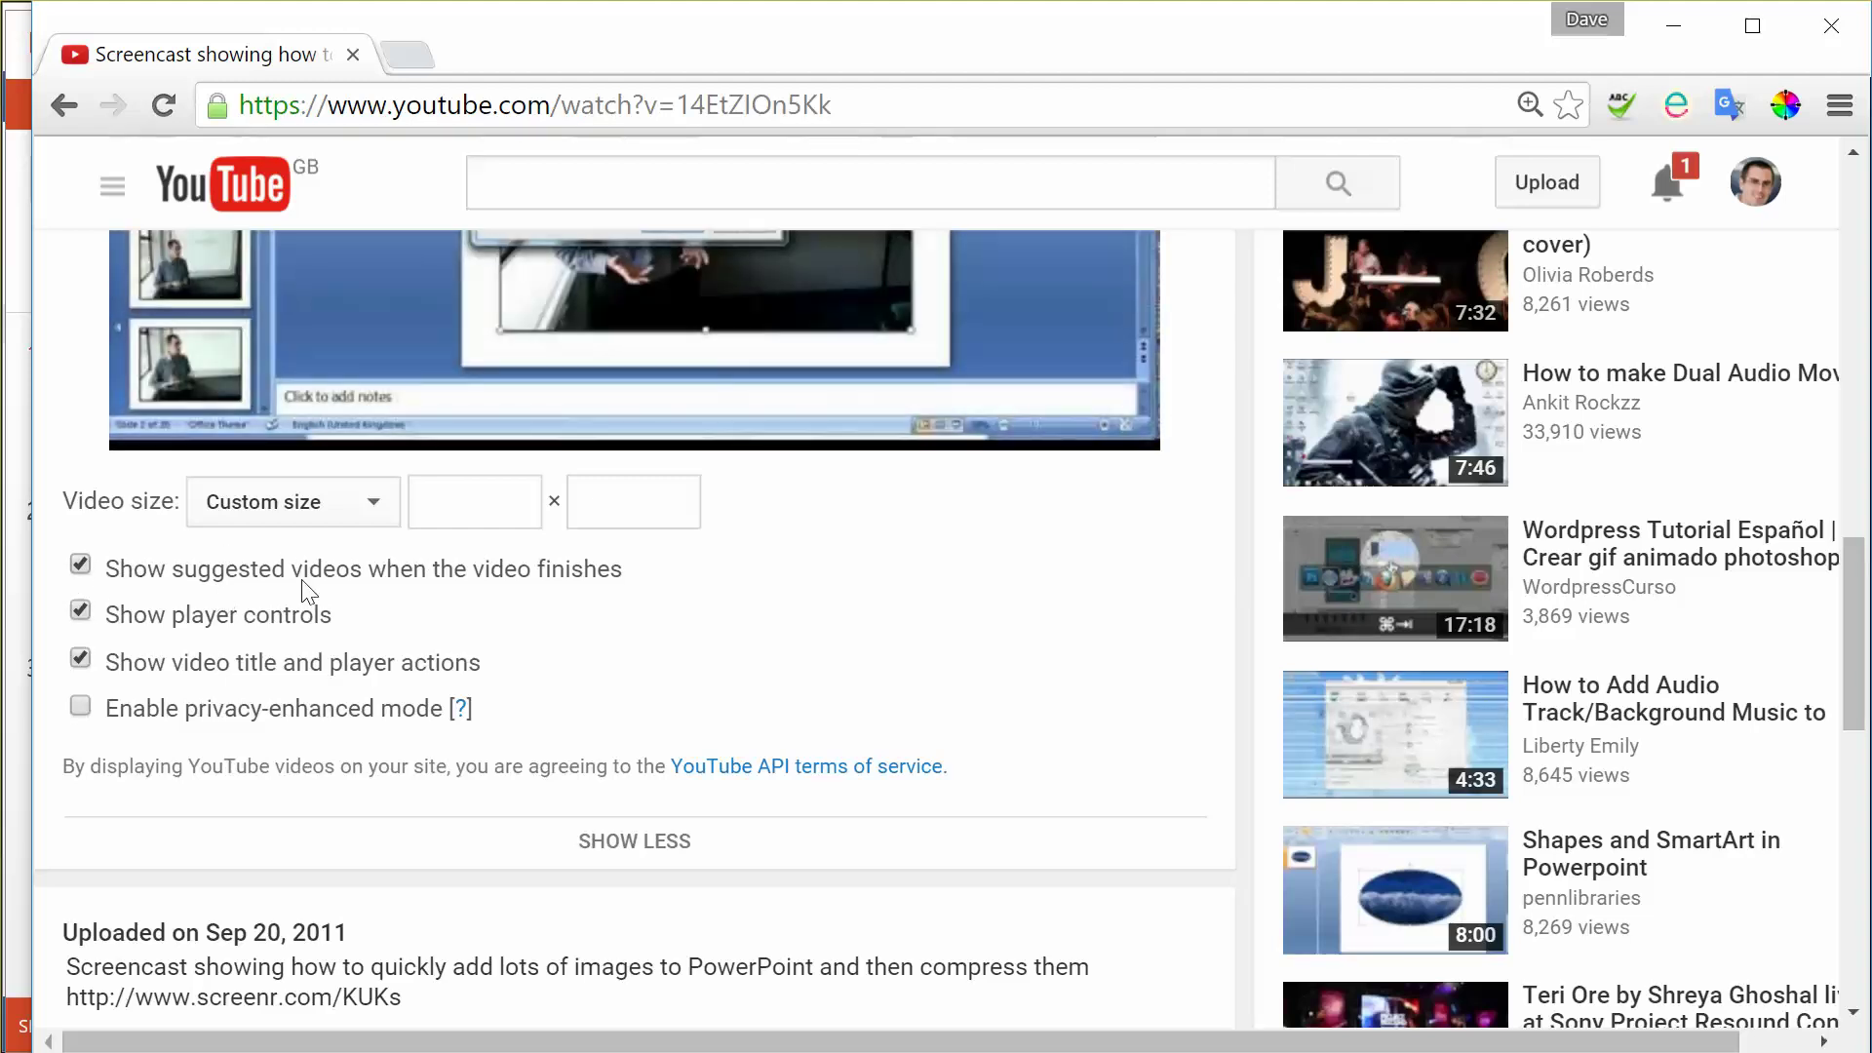
click(79, 568)
scroll(715, 637, up, 1)
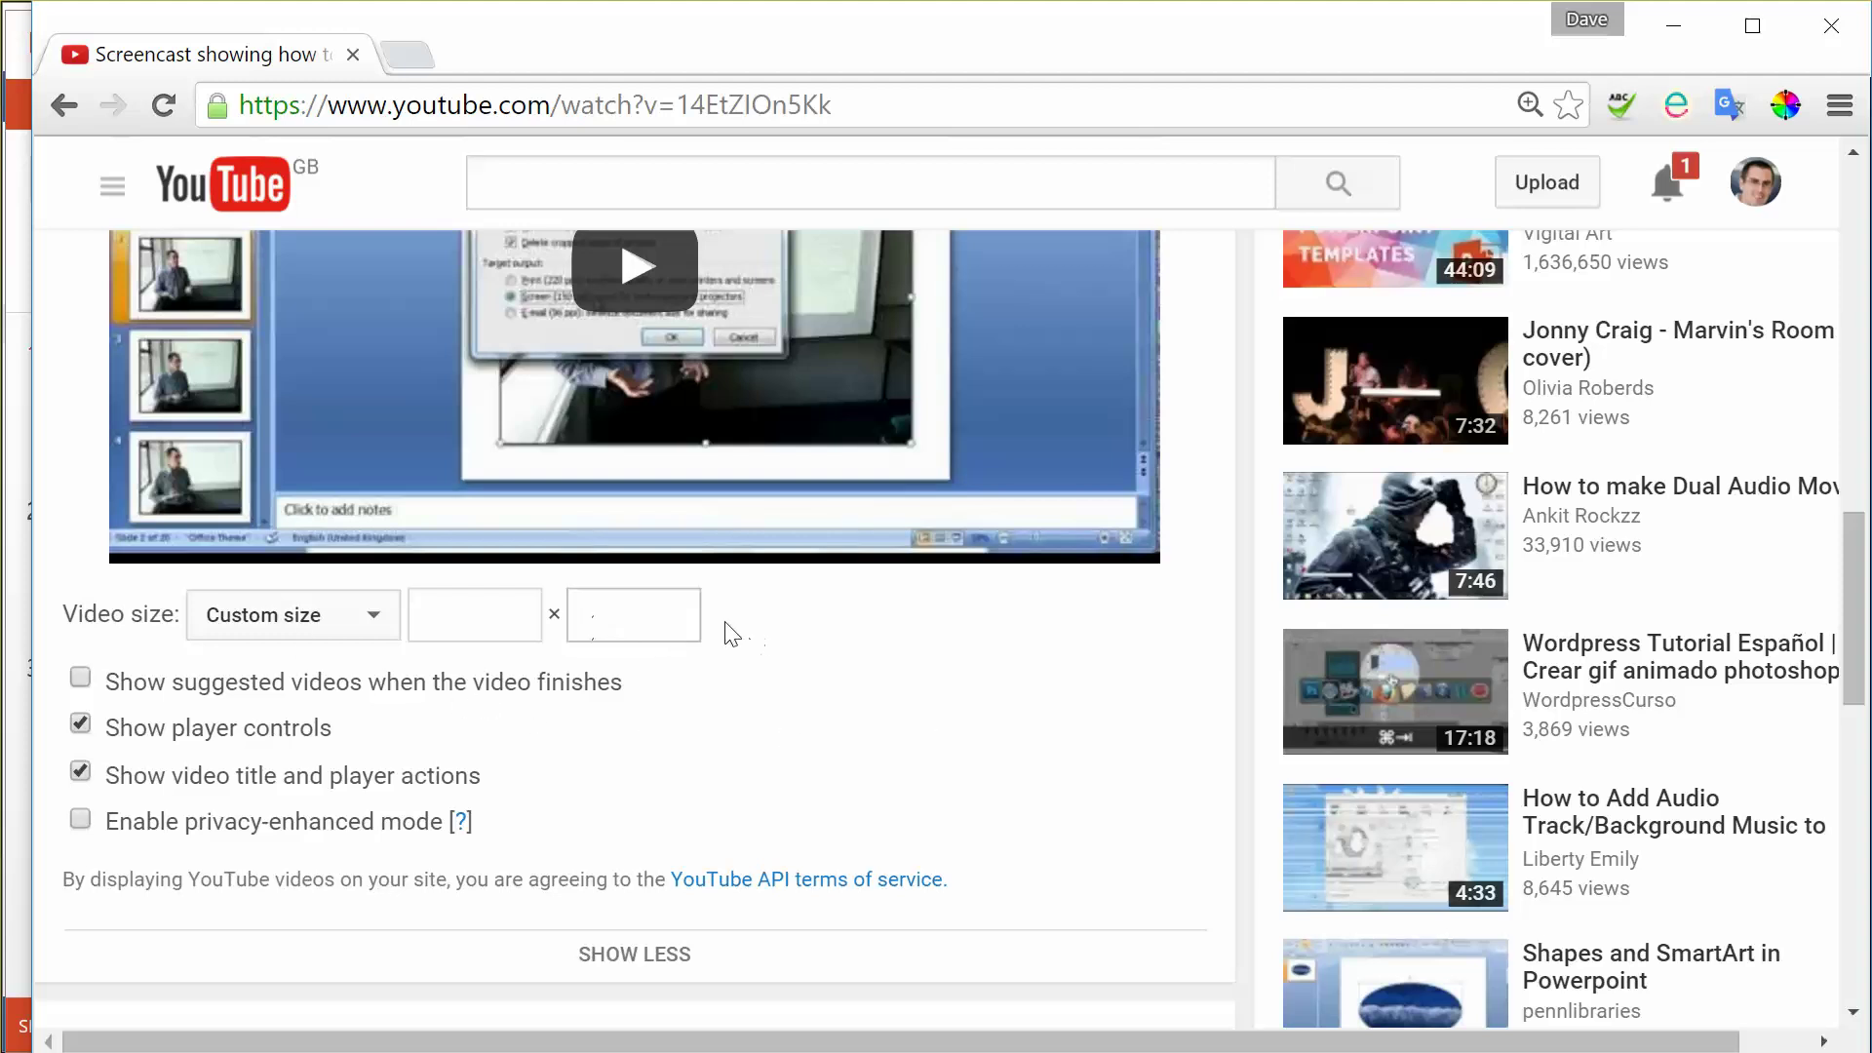
scroll(1027, 638, up, 1)
scroll(1027, 640, up, 1)
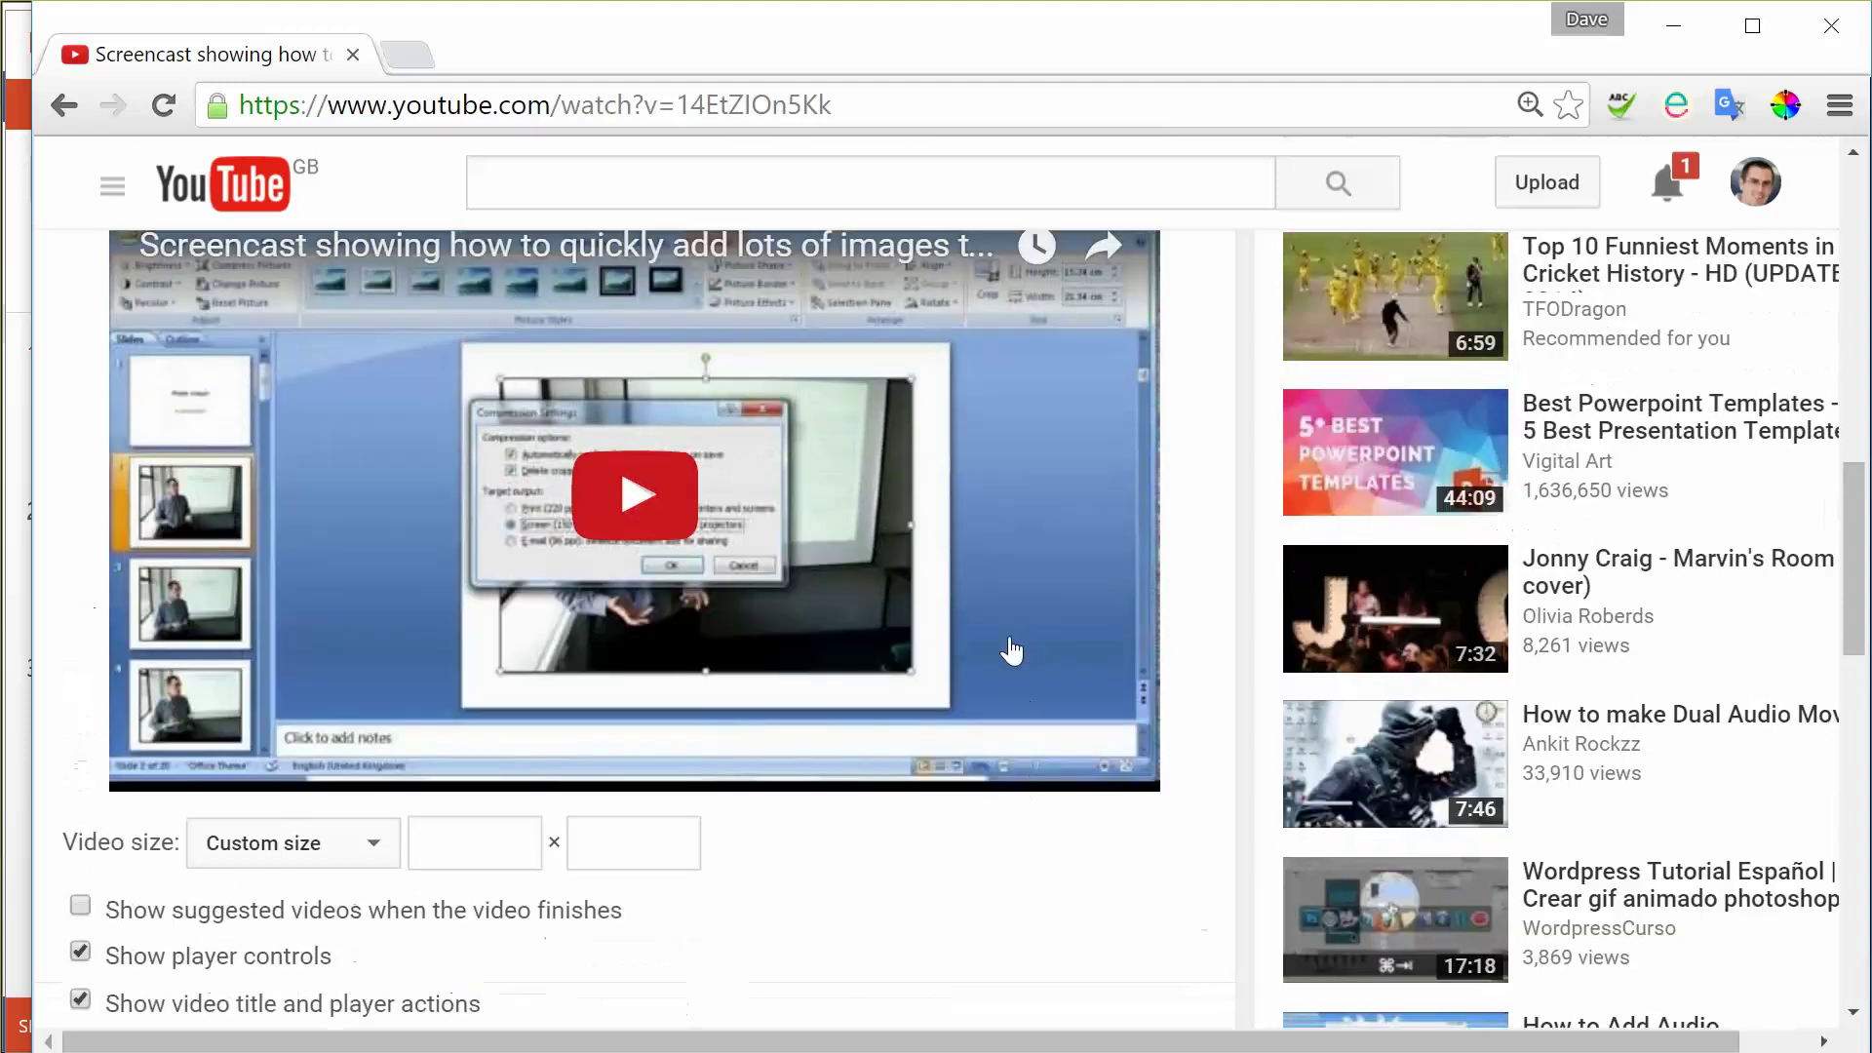
scroll(1011, 652, up, 1)
scroll(986, 665, up, 1)
scroll(683, 601, up, 1)
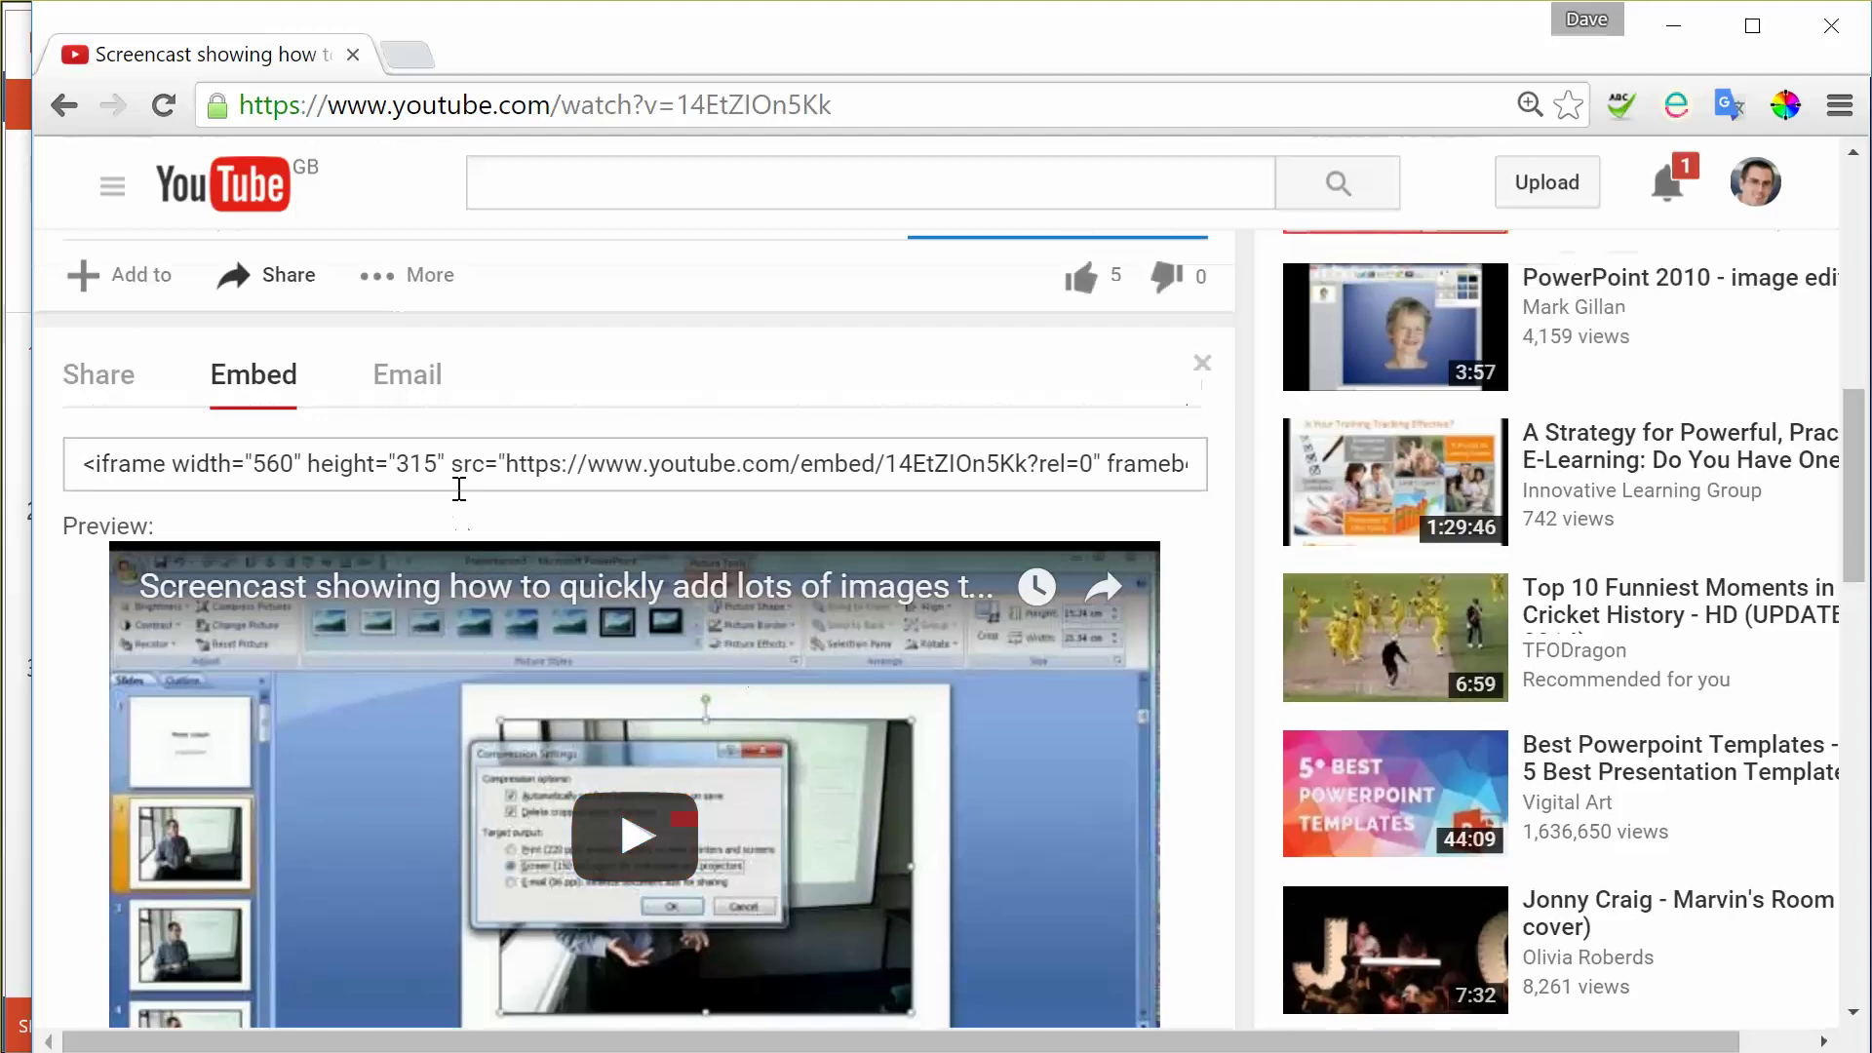
Step: Select all of the YouTube iframe code in the embed box
click(478, 463)
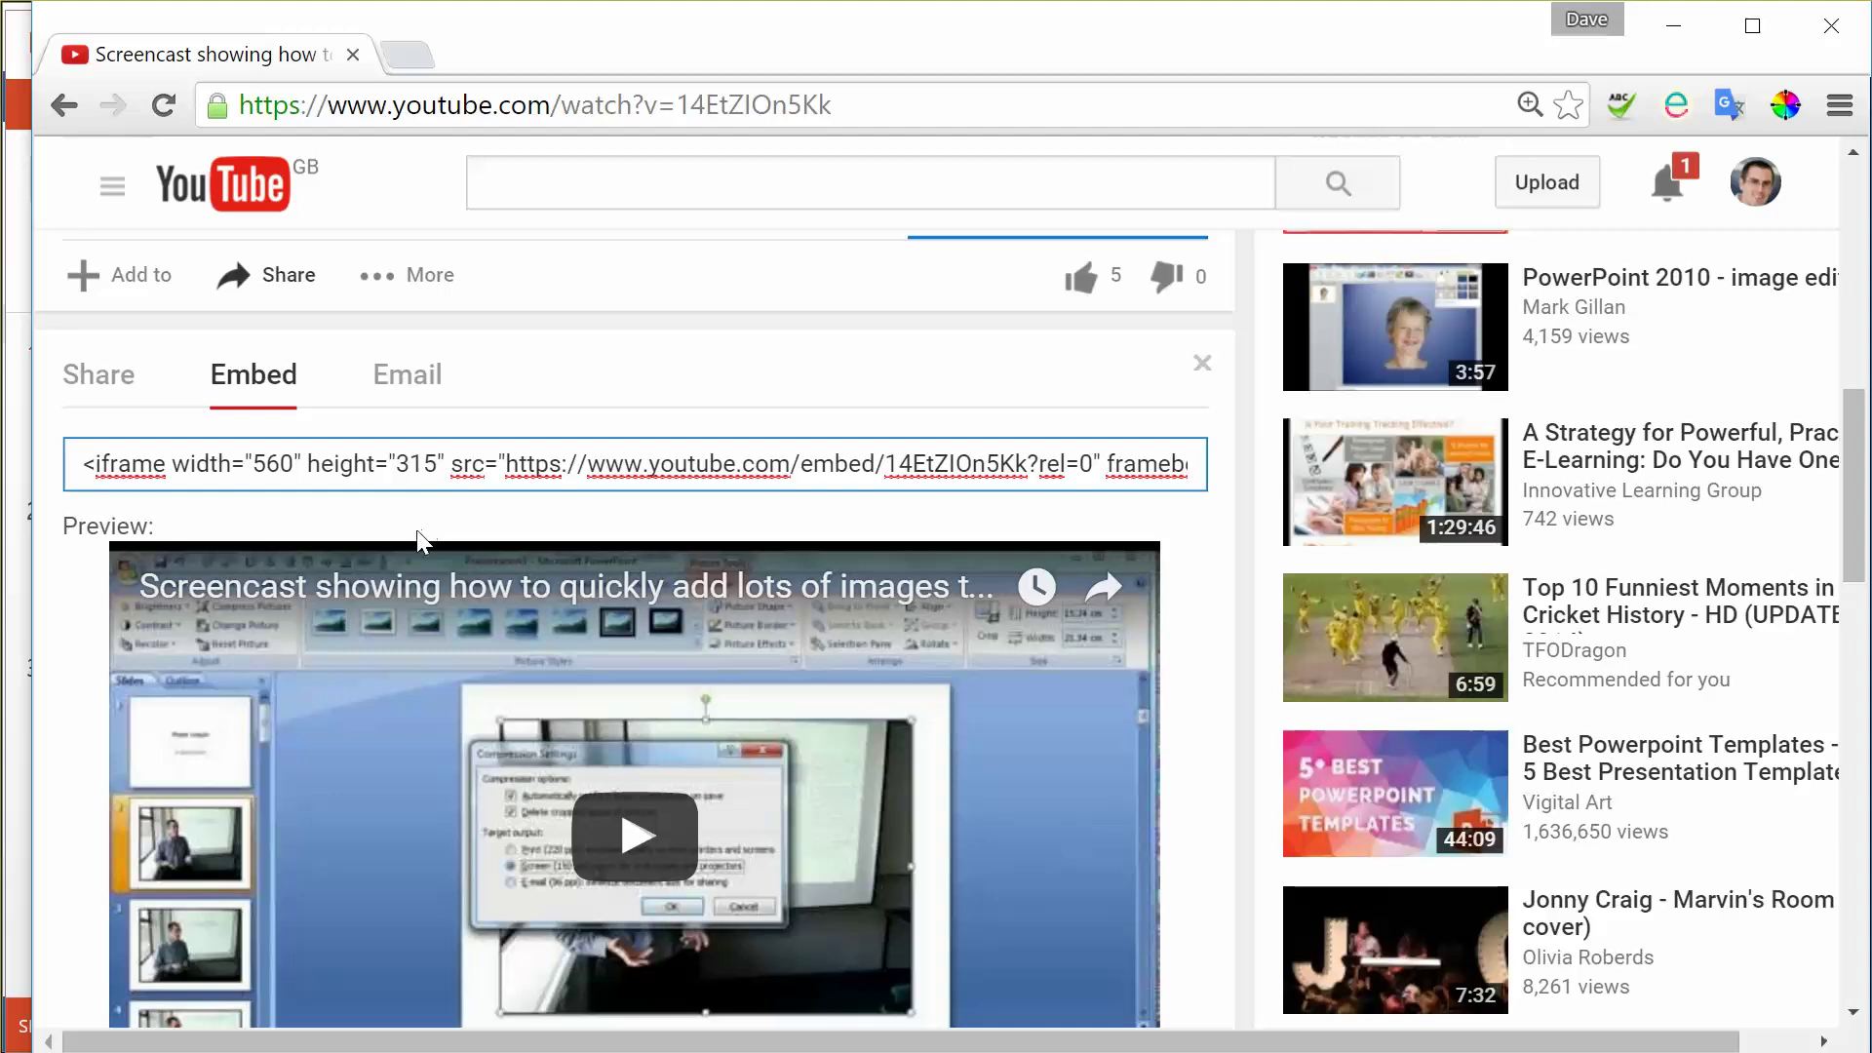
key(ctrl+a)
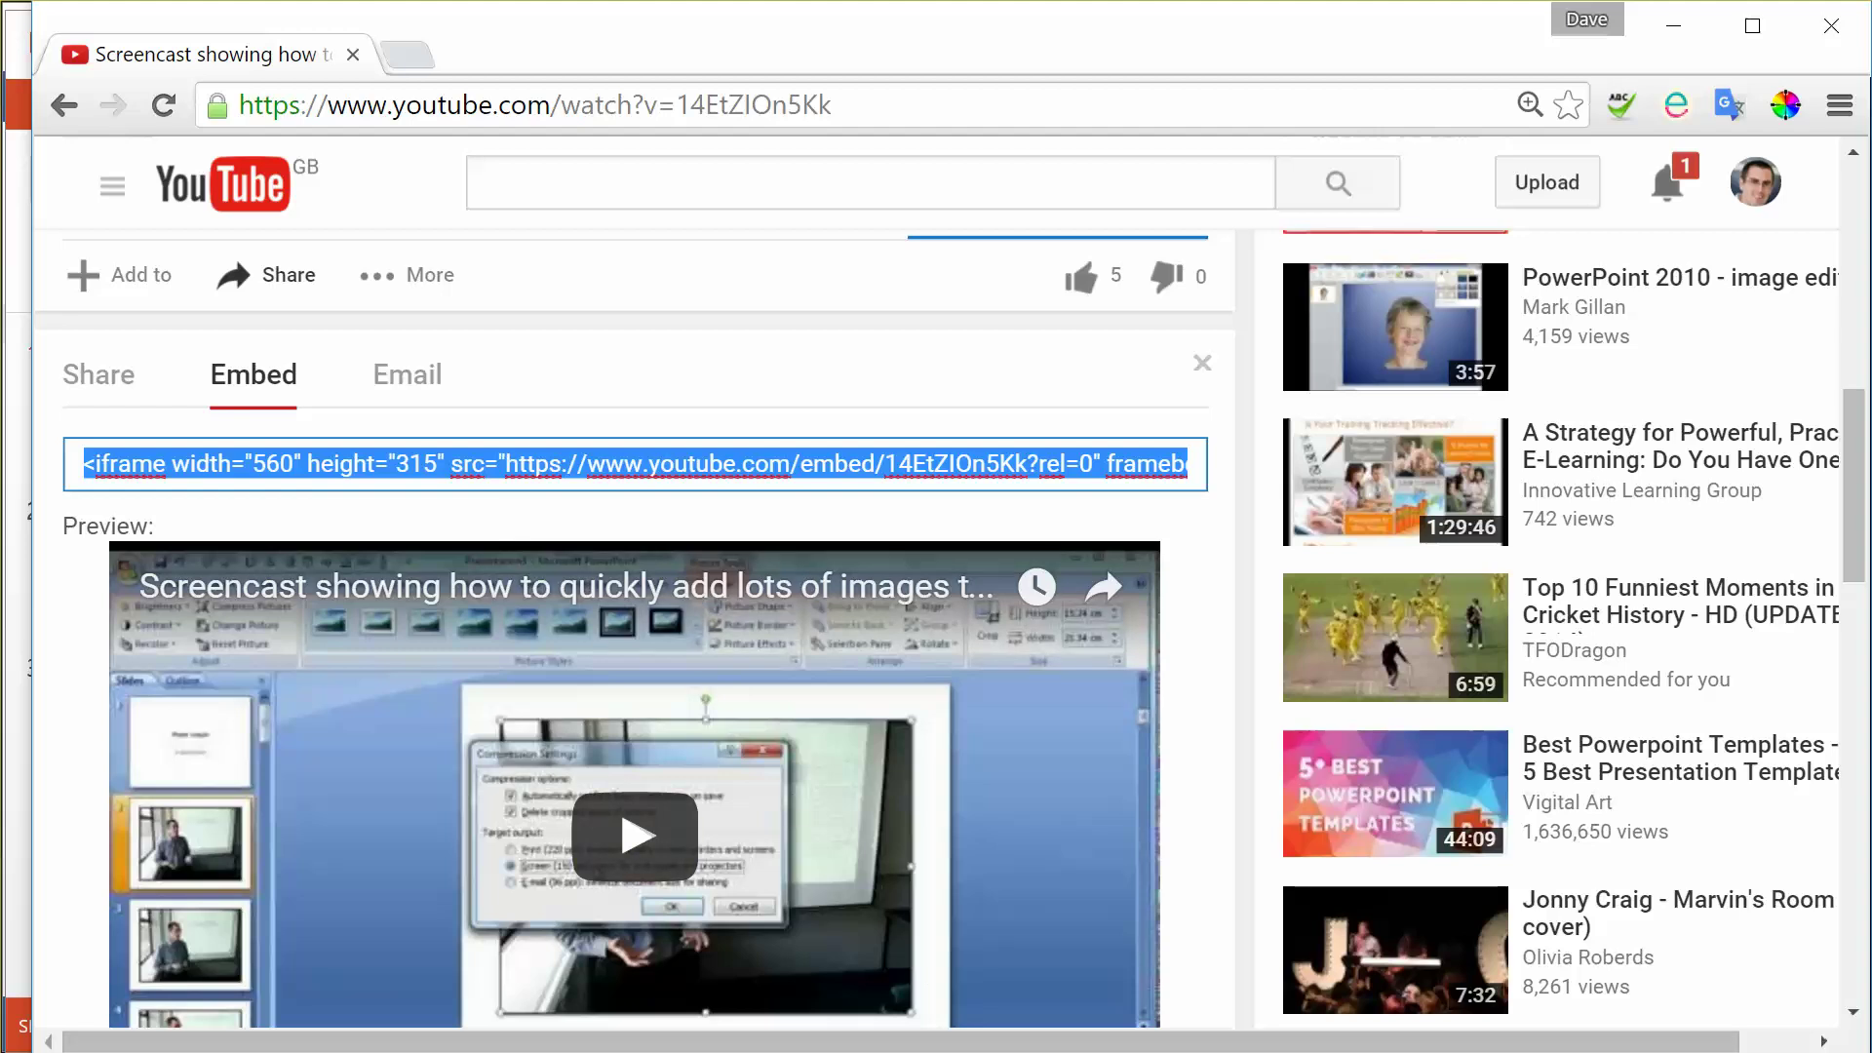
Step: Switch to PowerPoint, select slide 2, and choose Insert > Video > Online Video
key(alt+Tab)
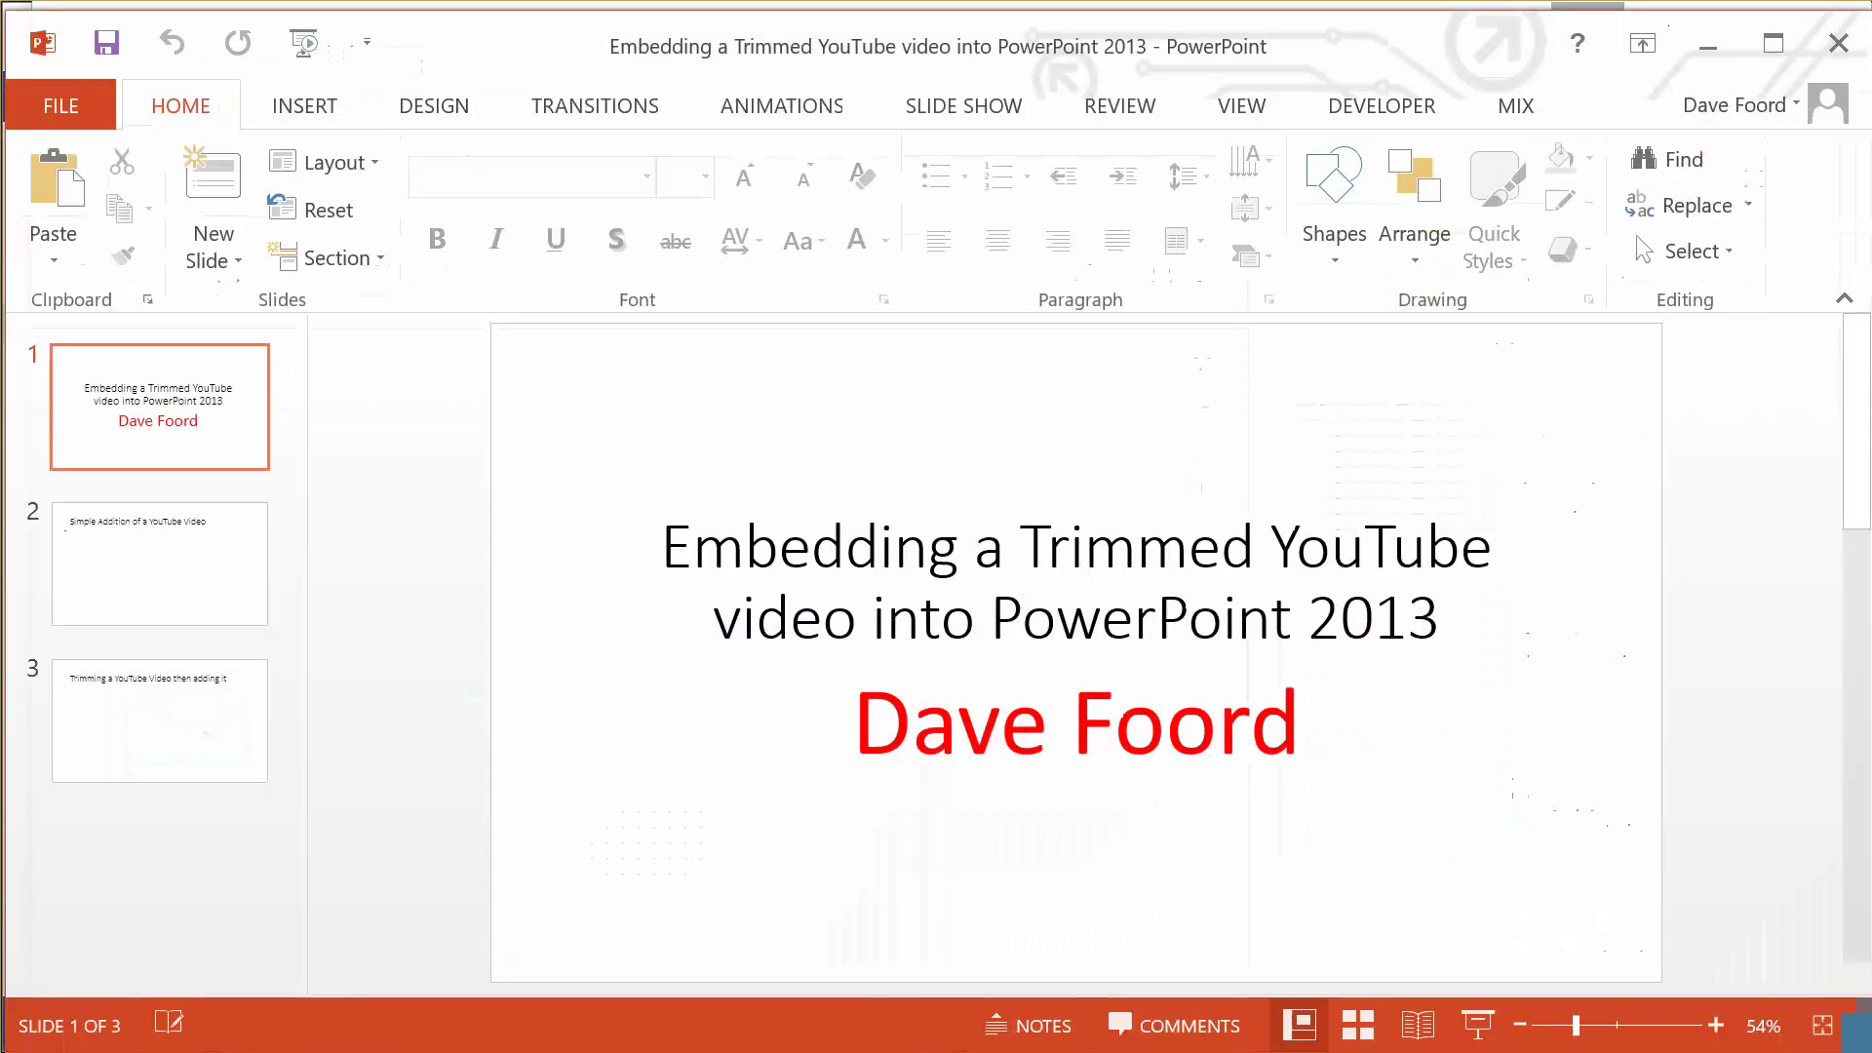
click(202, 553)
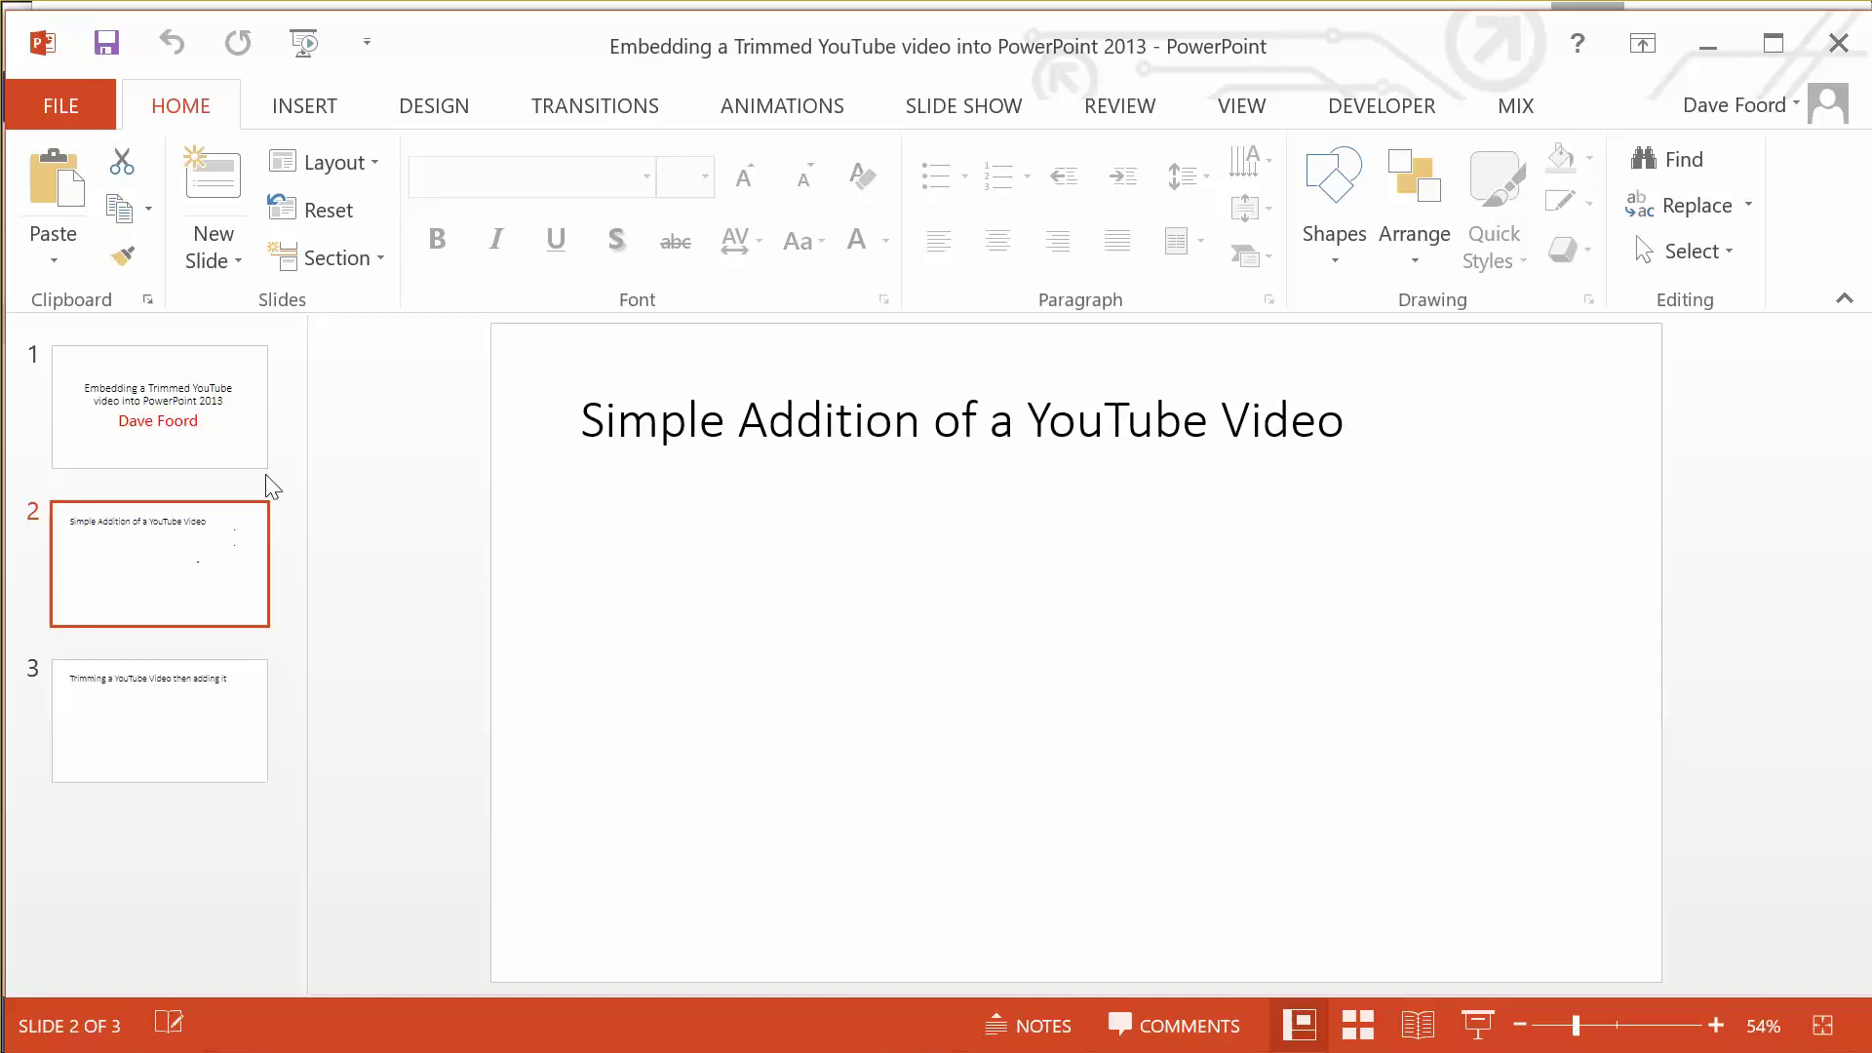
click(317, 117)
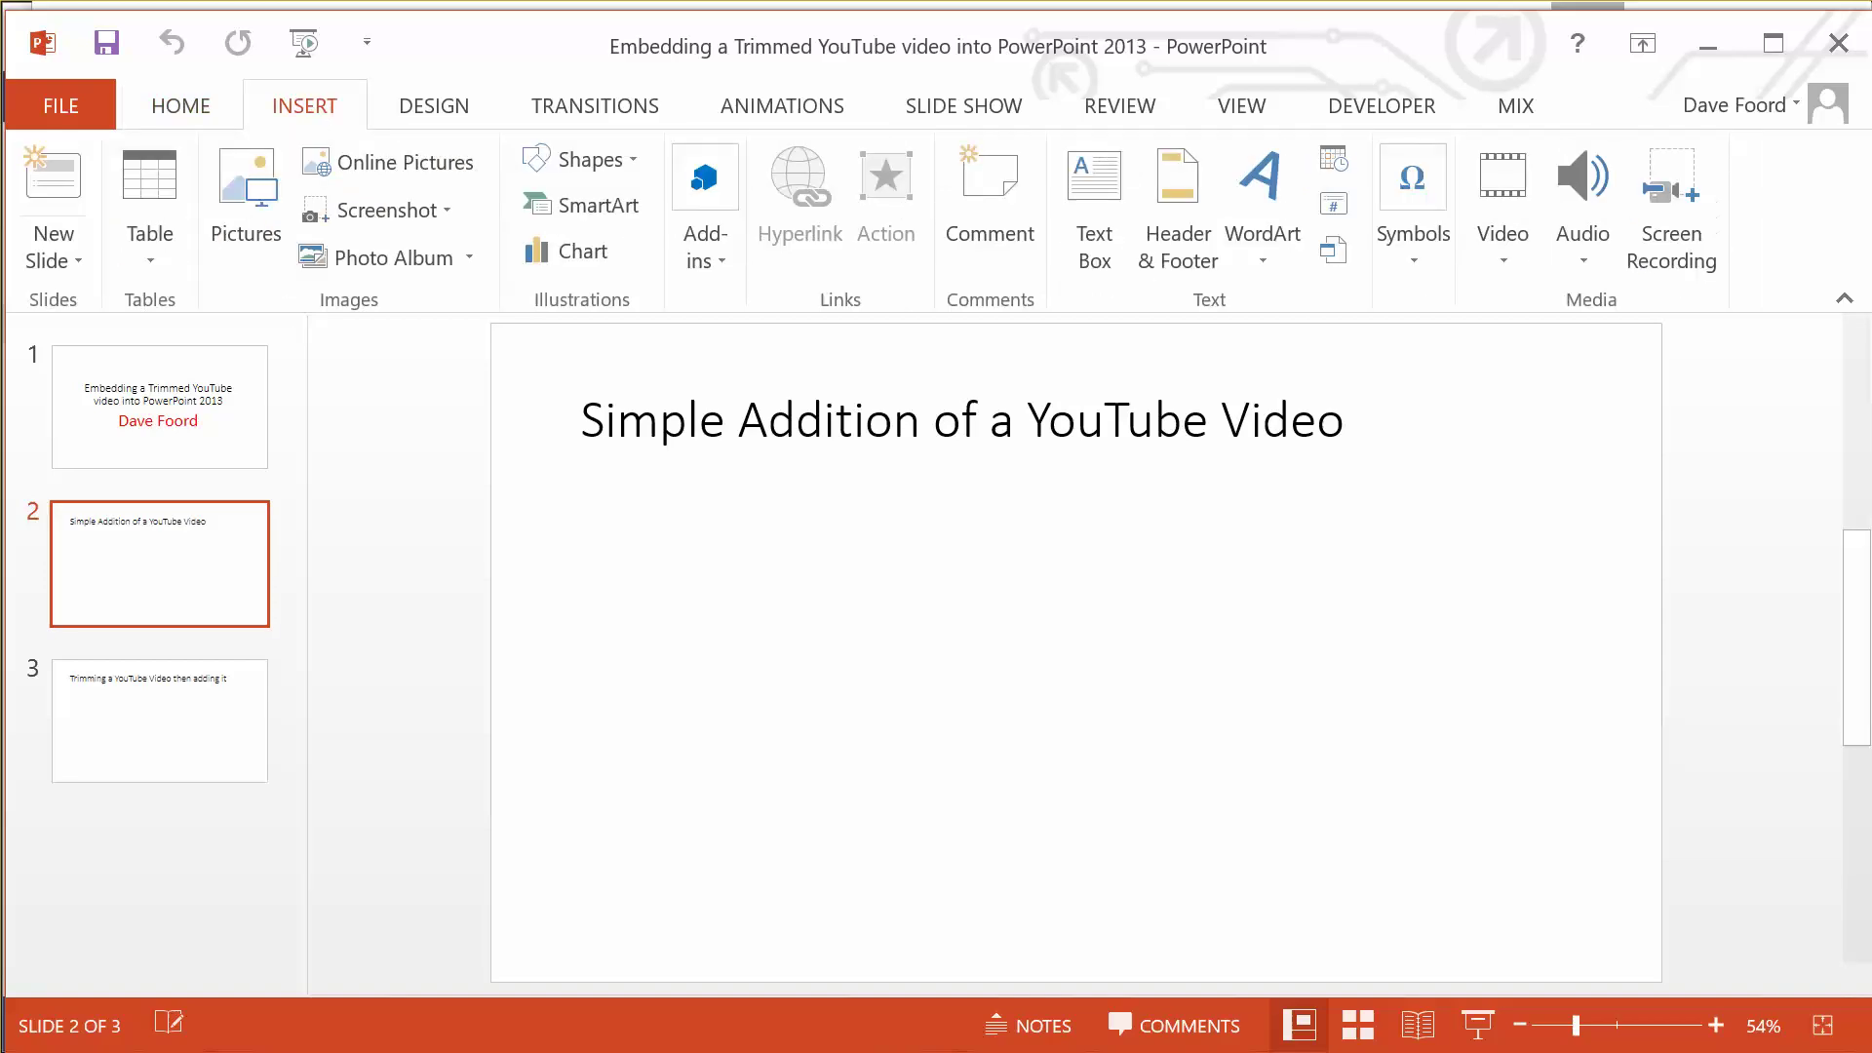
click(1508, 239)
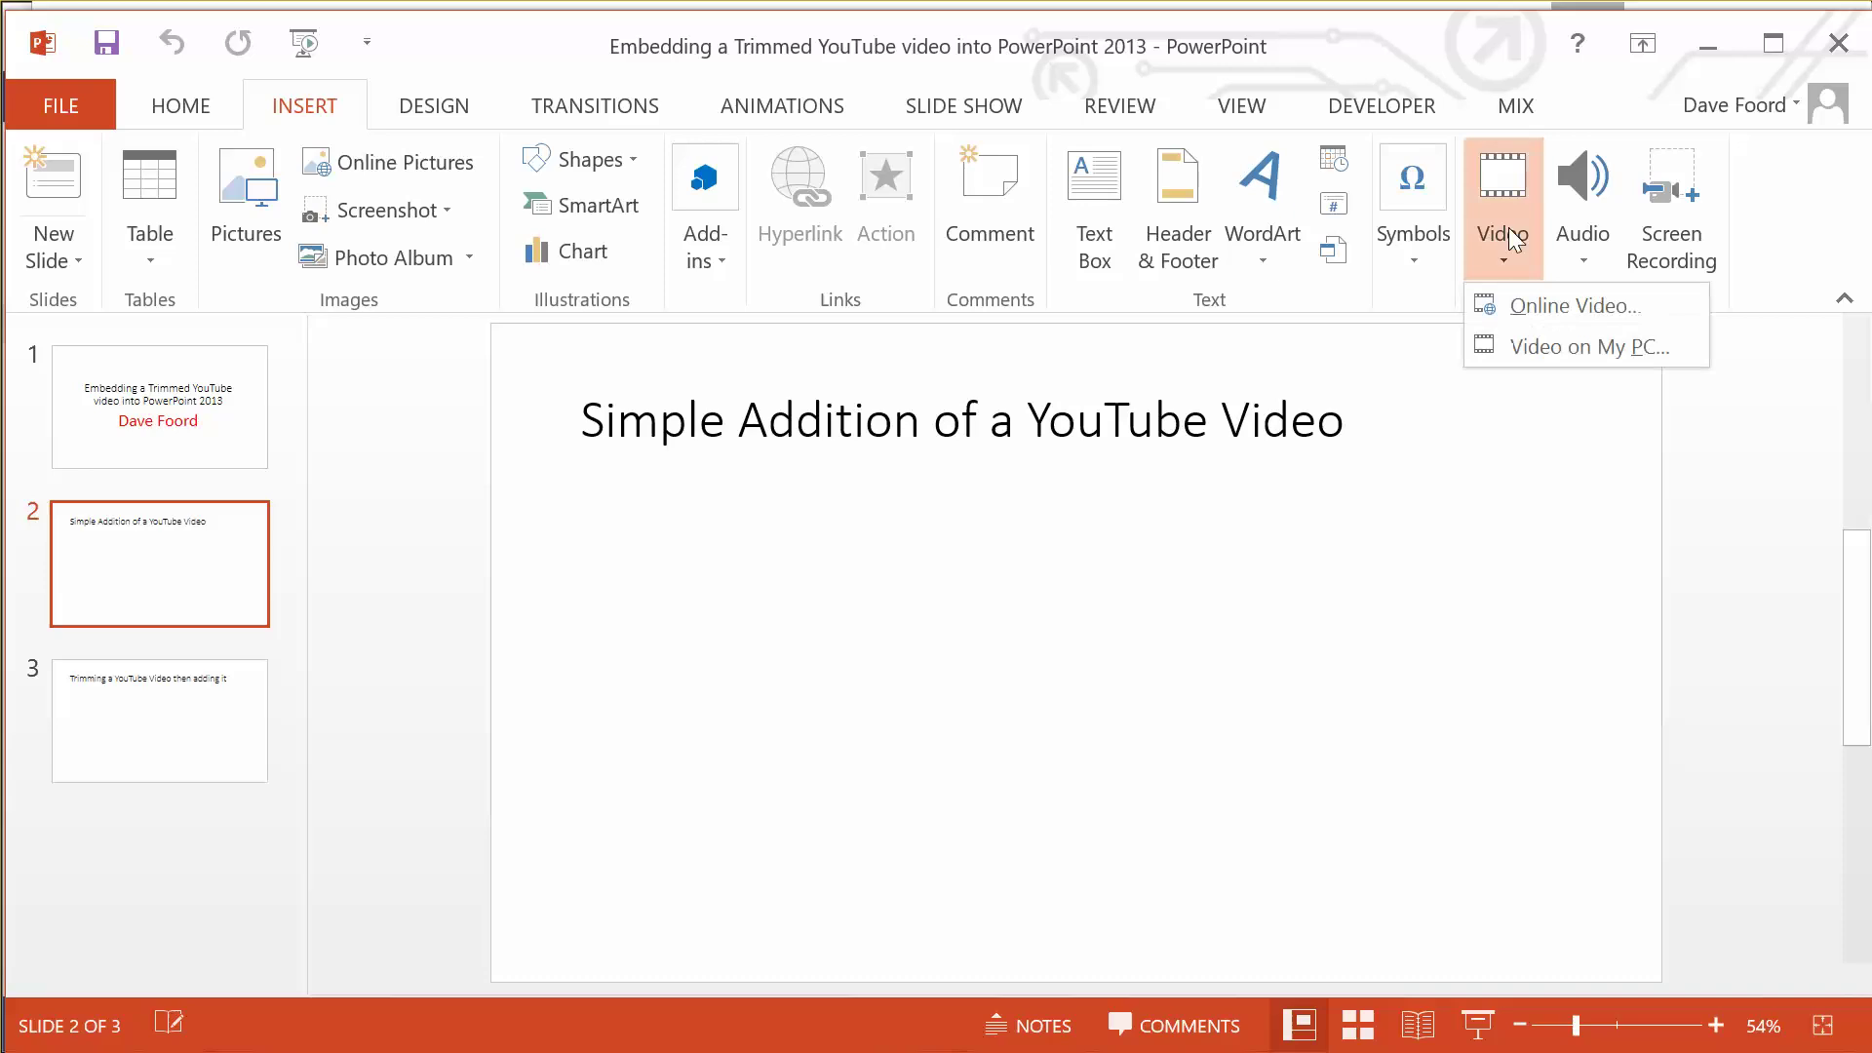
click(1563, 308)
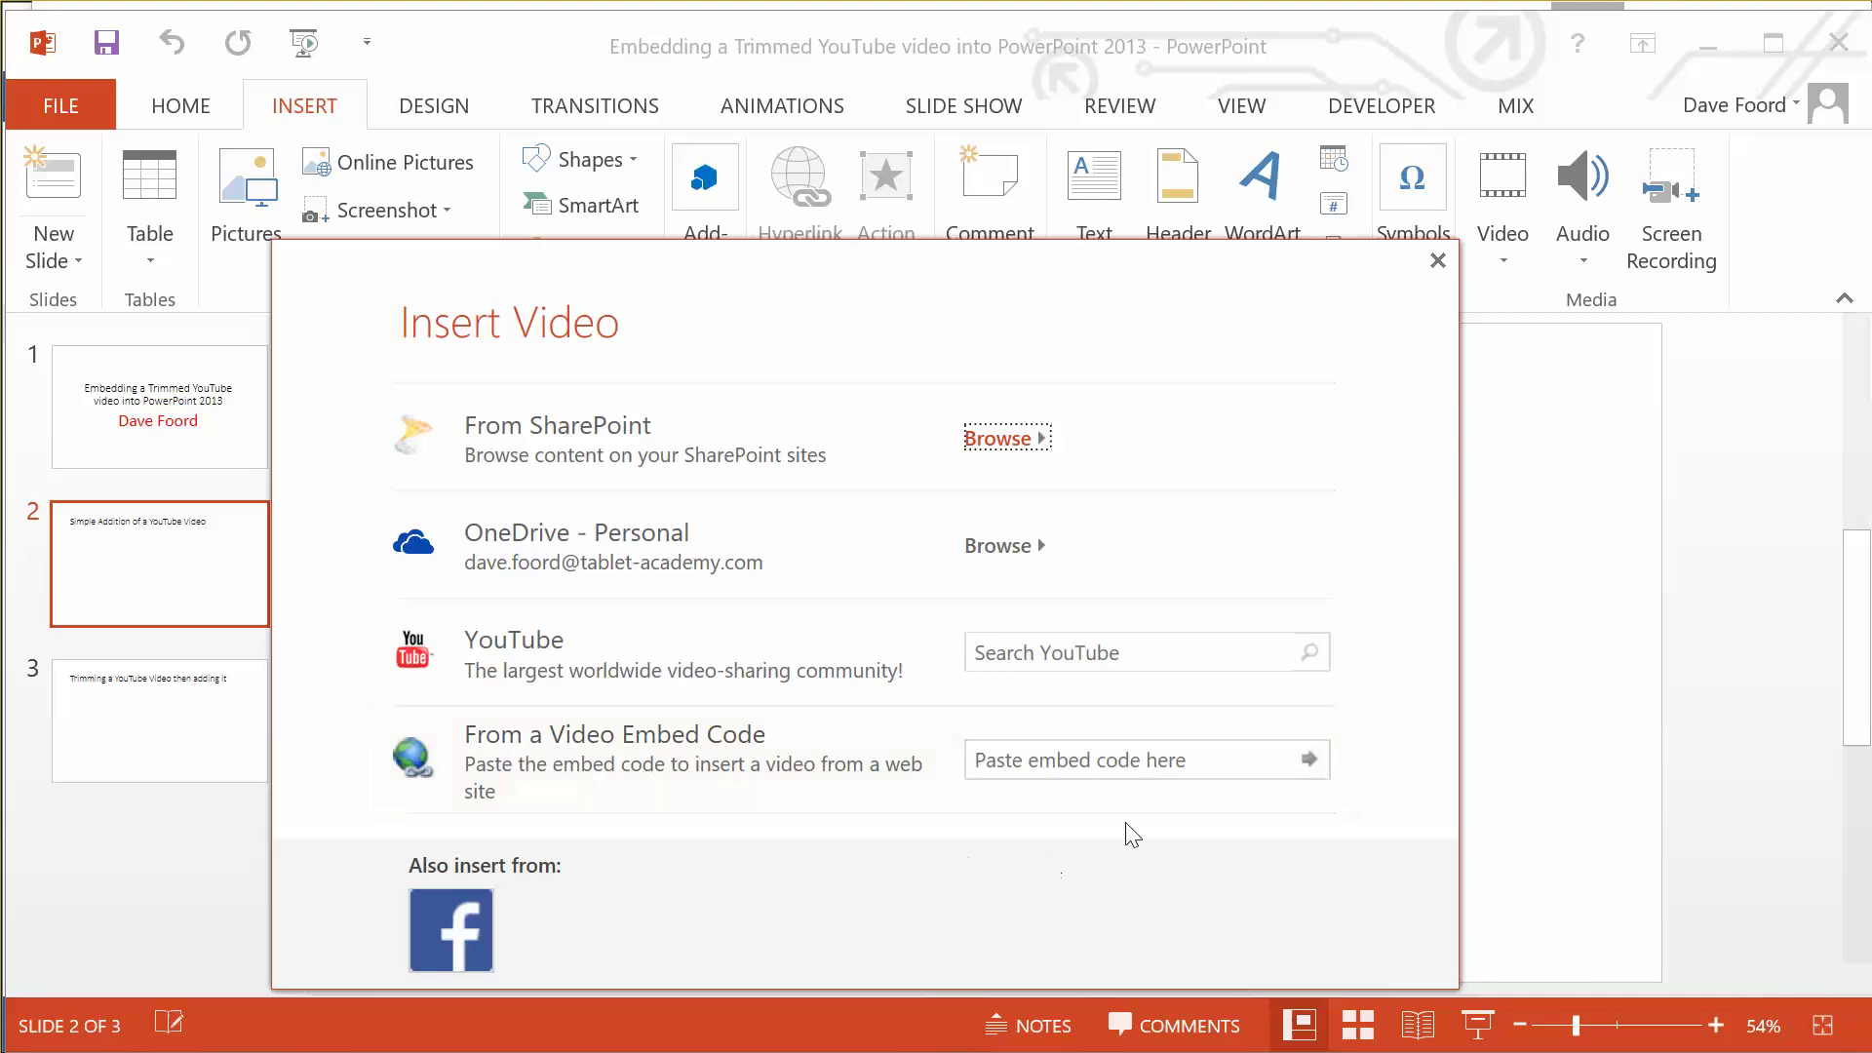
Step: Paste the YouTube embed code and insert the video onto slide 2
click(1138, 762)
key(ctrl+v)
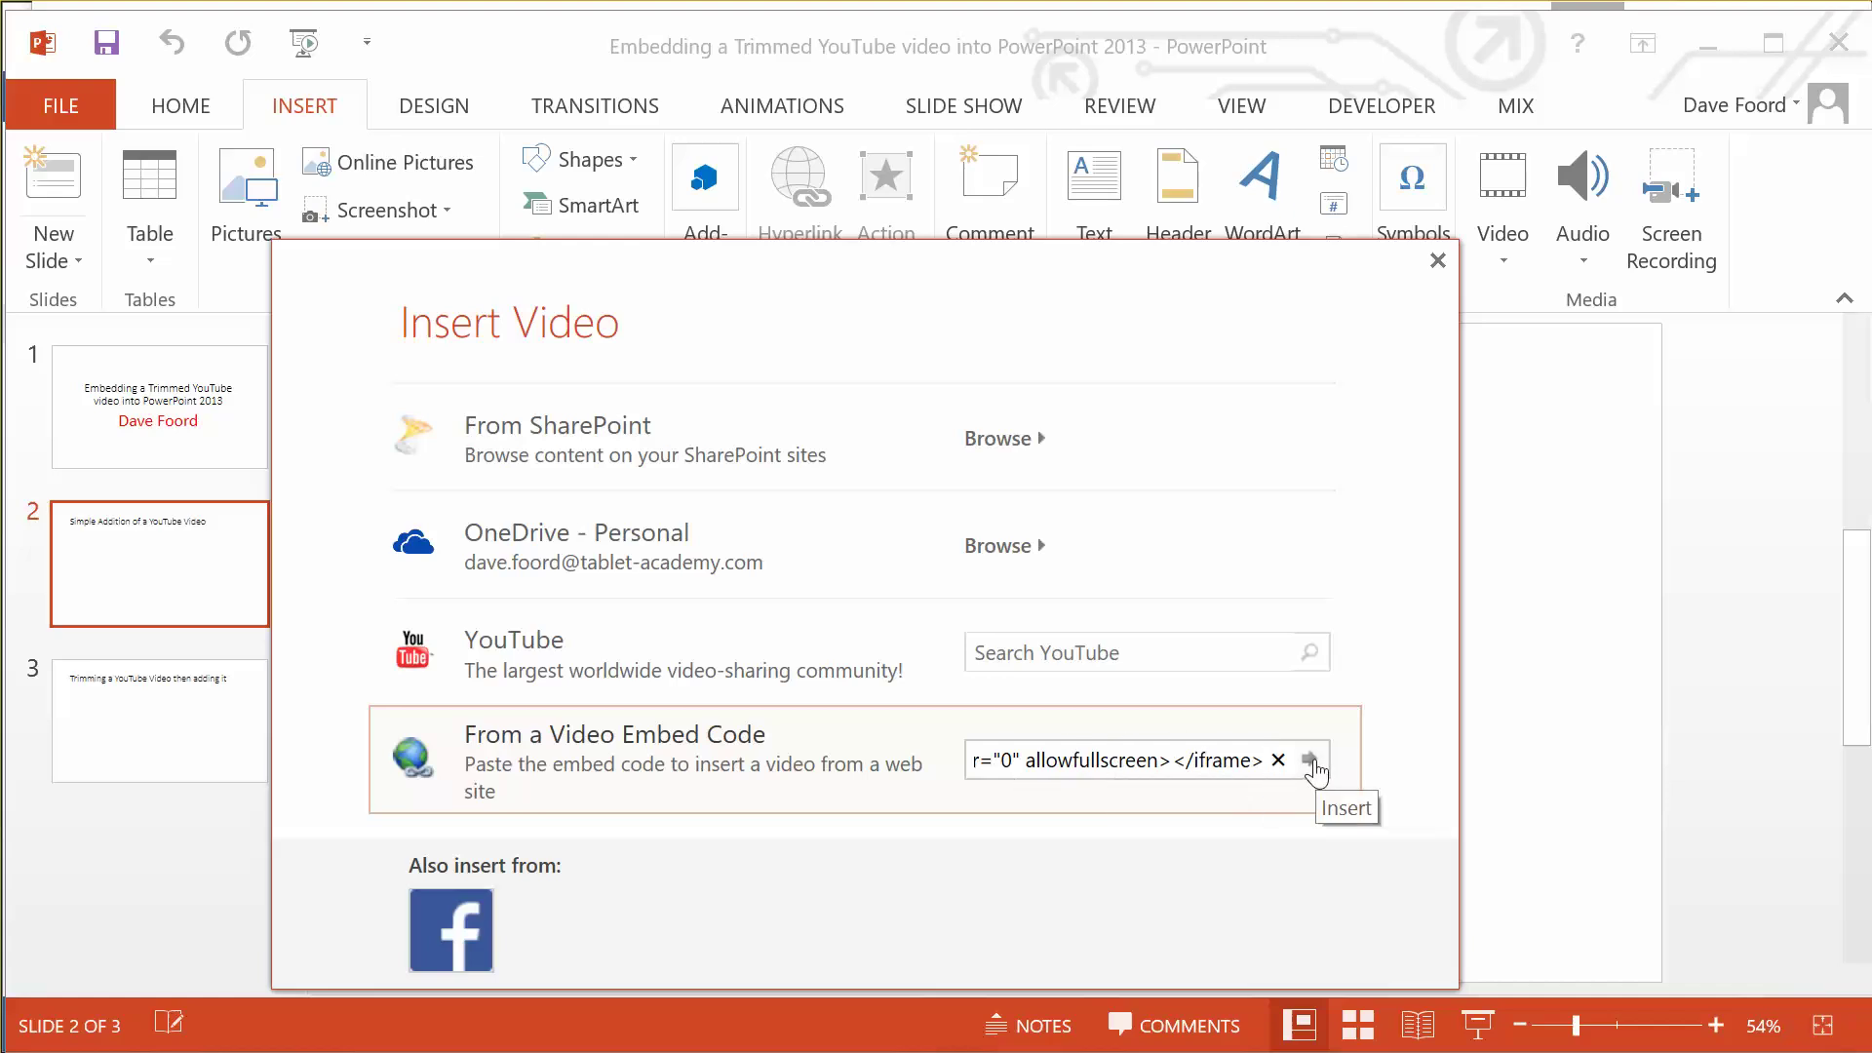
click(1312, 762)
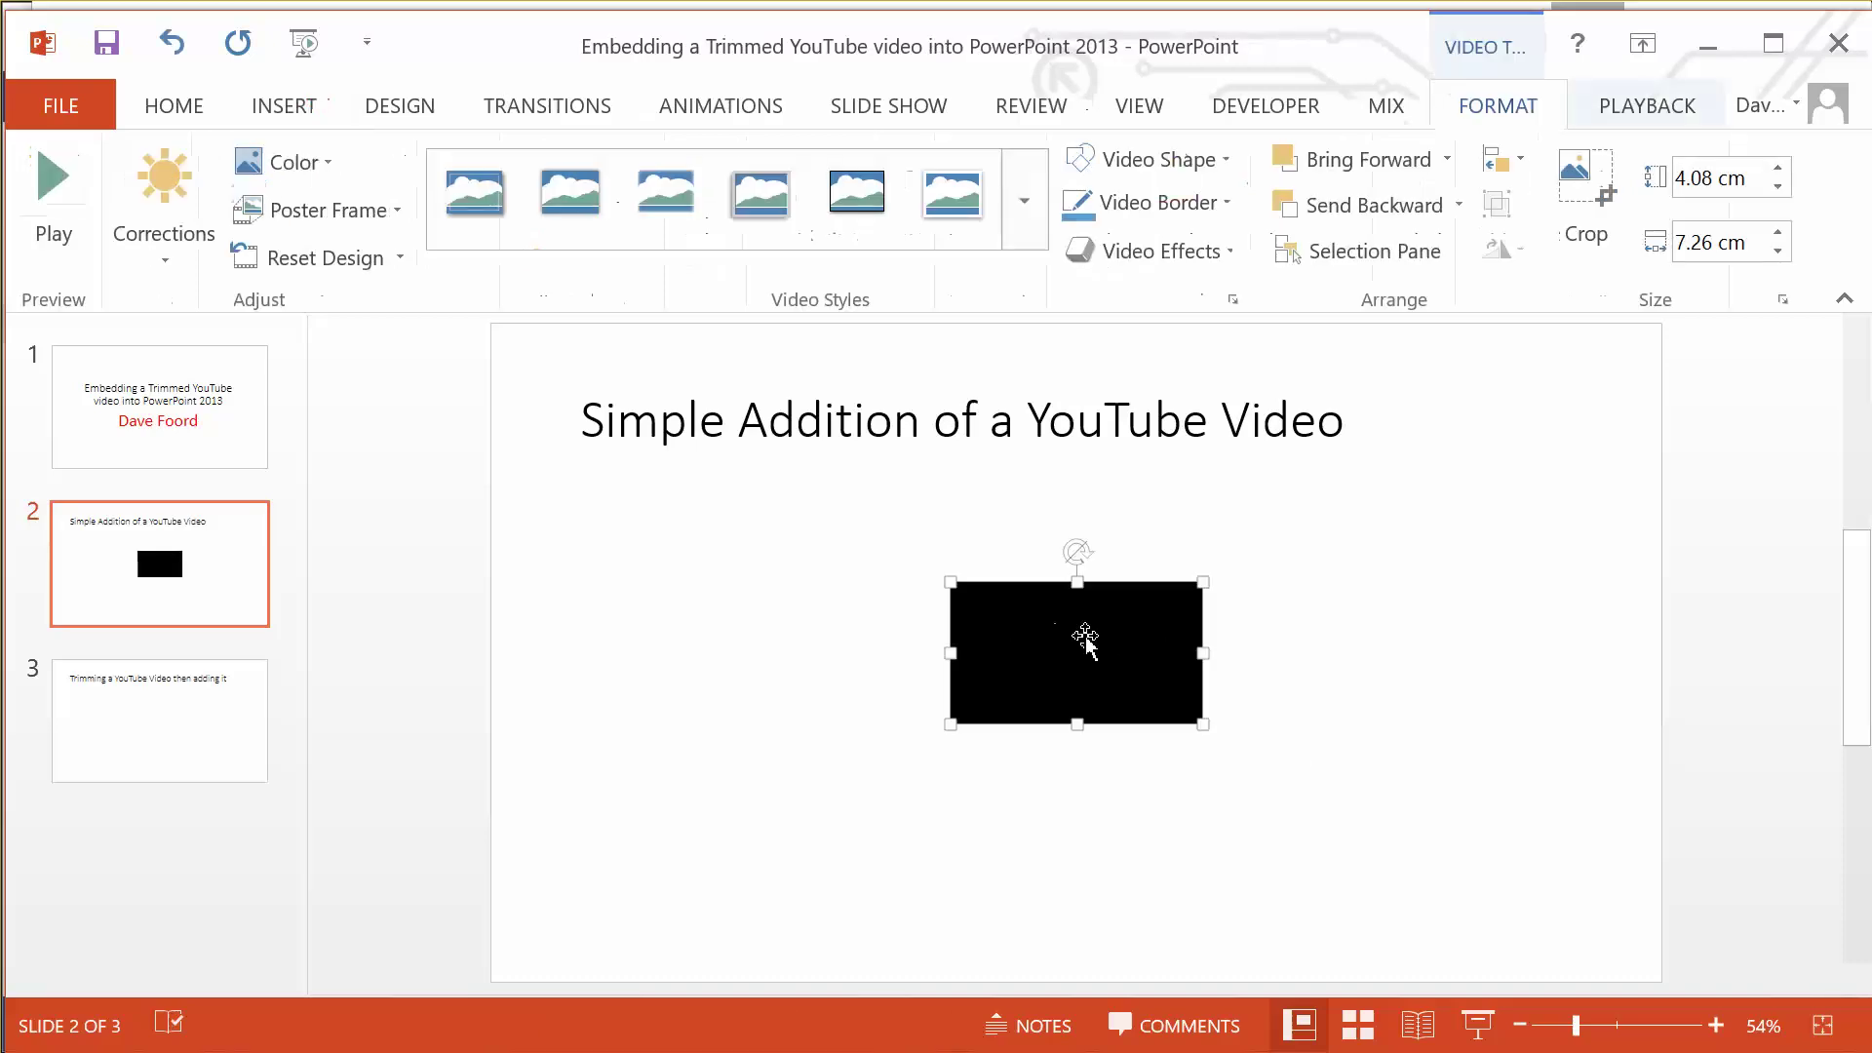
Step: Move the video left under the title, enlarge it to about 7.81 × 13.87 cm, then switch to Word
mouse_move(1084, 627)
mouse_down()
mouse_move(975, 628)
mouse_move(667, 557)
mouse_up()
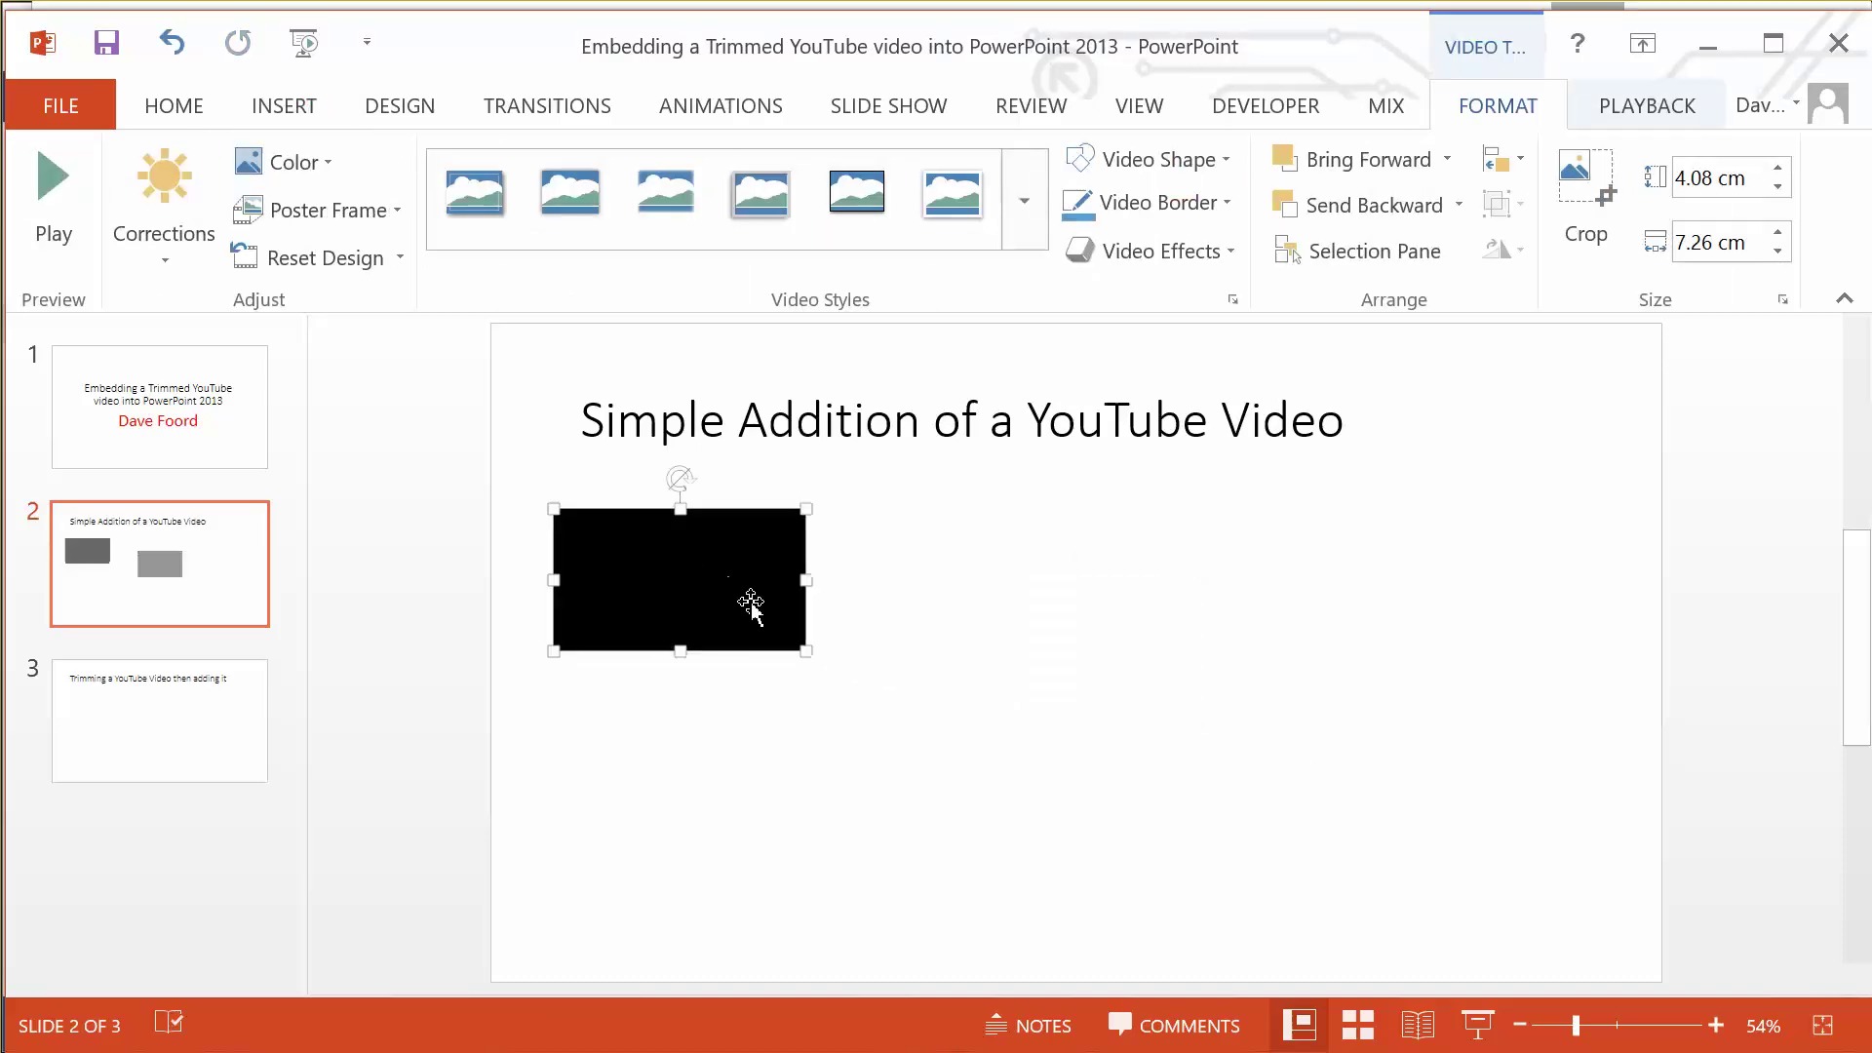
mouse_move(803, 652)
mouse_down()
mouse_move(1004, 740)
mouse_move(1034, 779)
mouse_up()
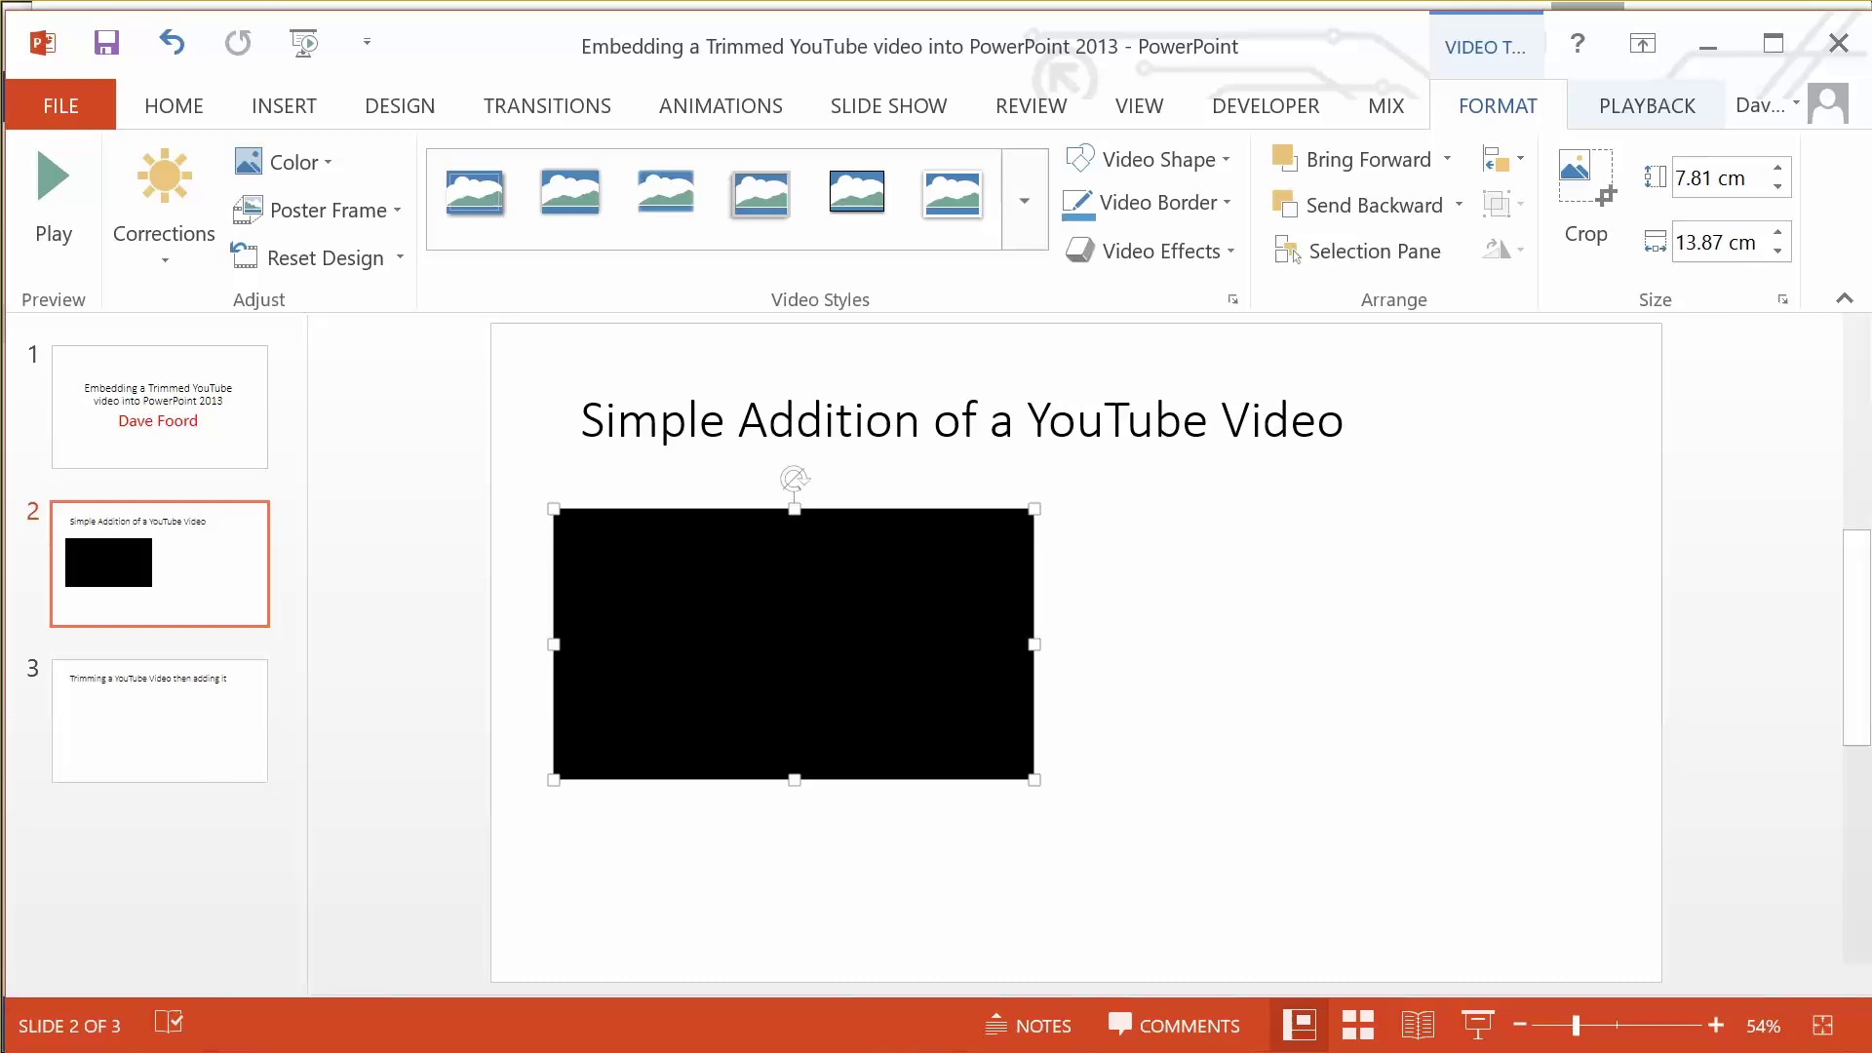
key(alt+Tab)
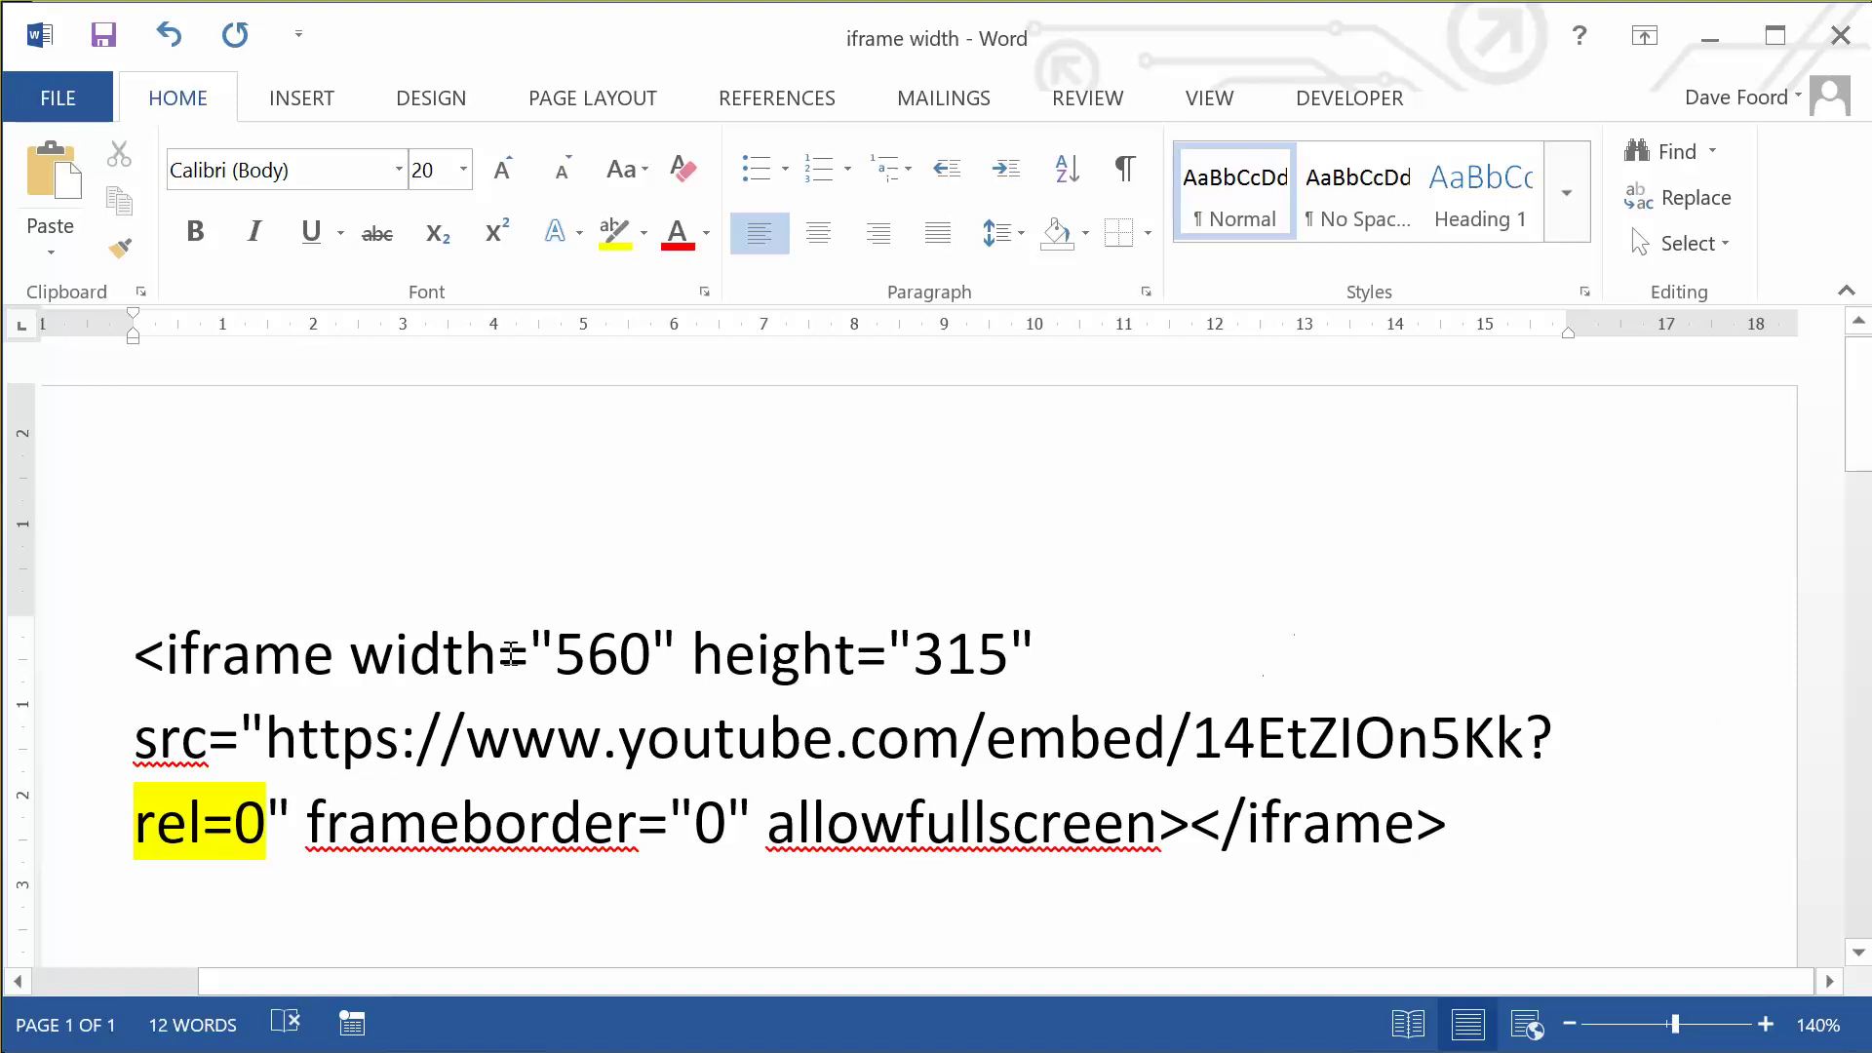
scroll(647, 633, down, 1)
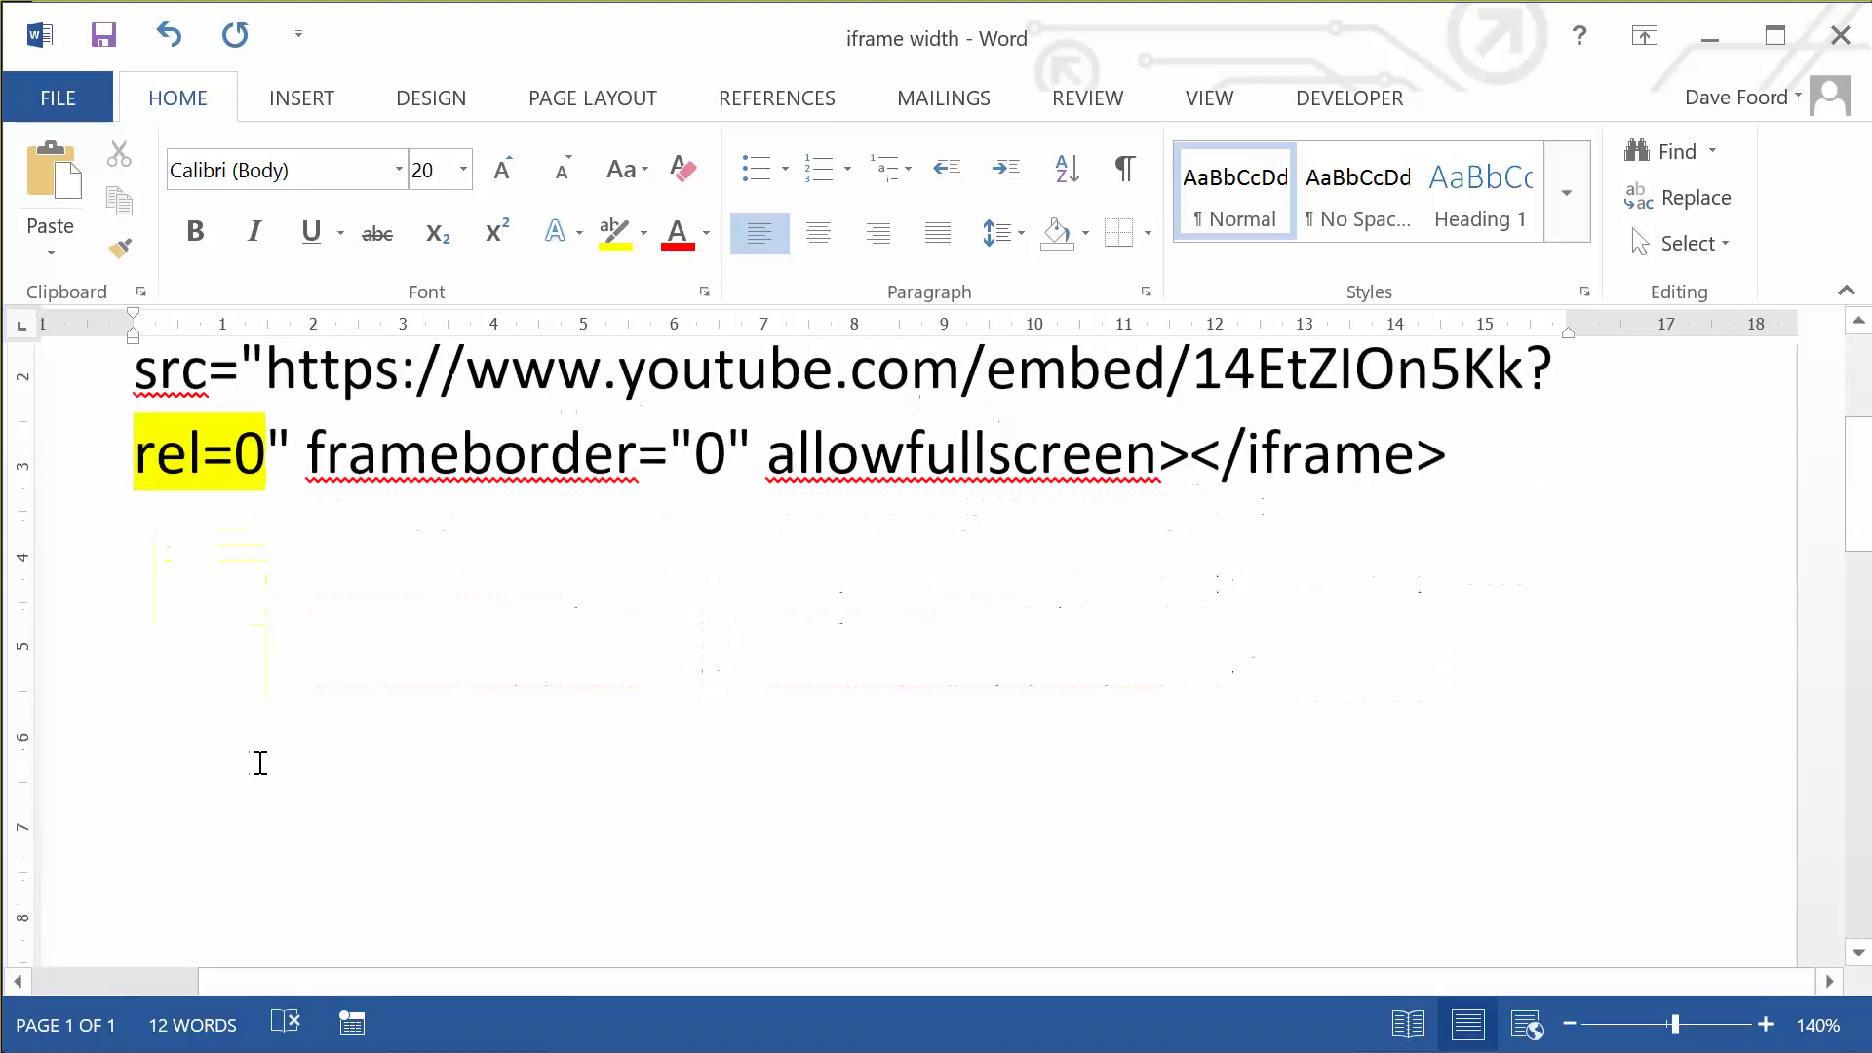
scroll(340, 690, down, 3)
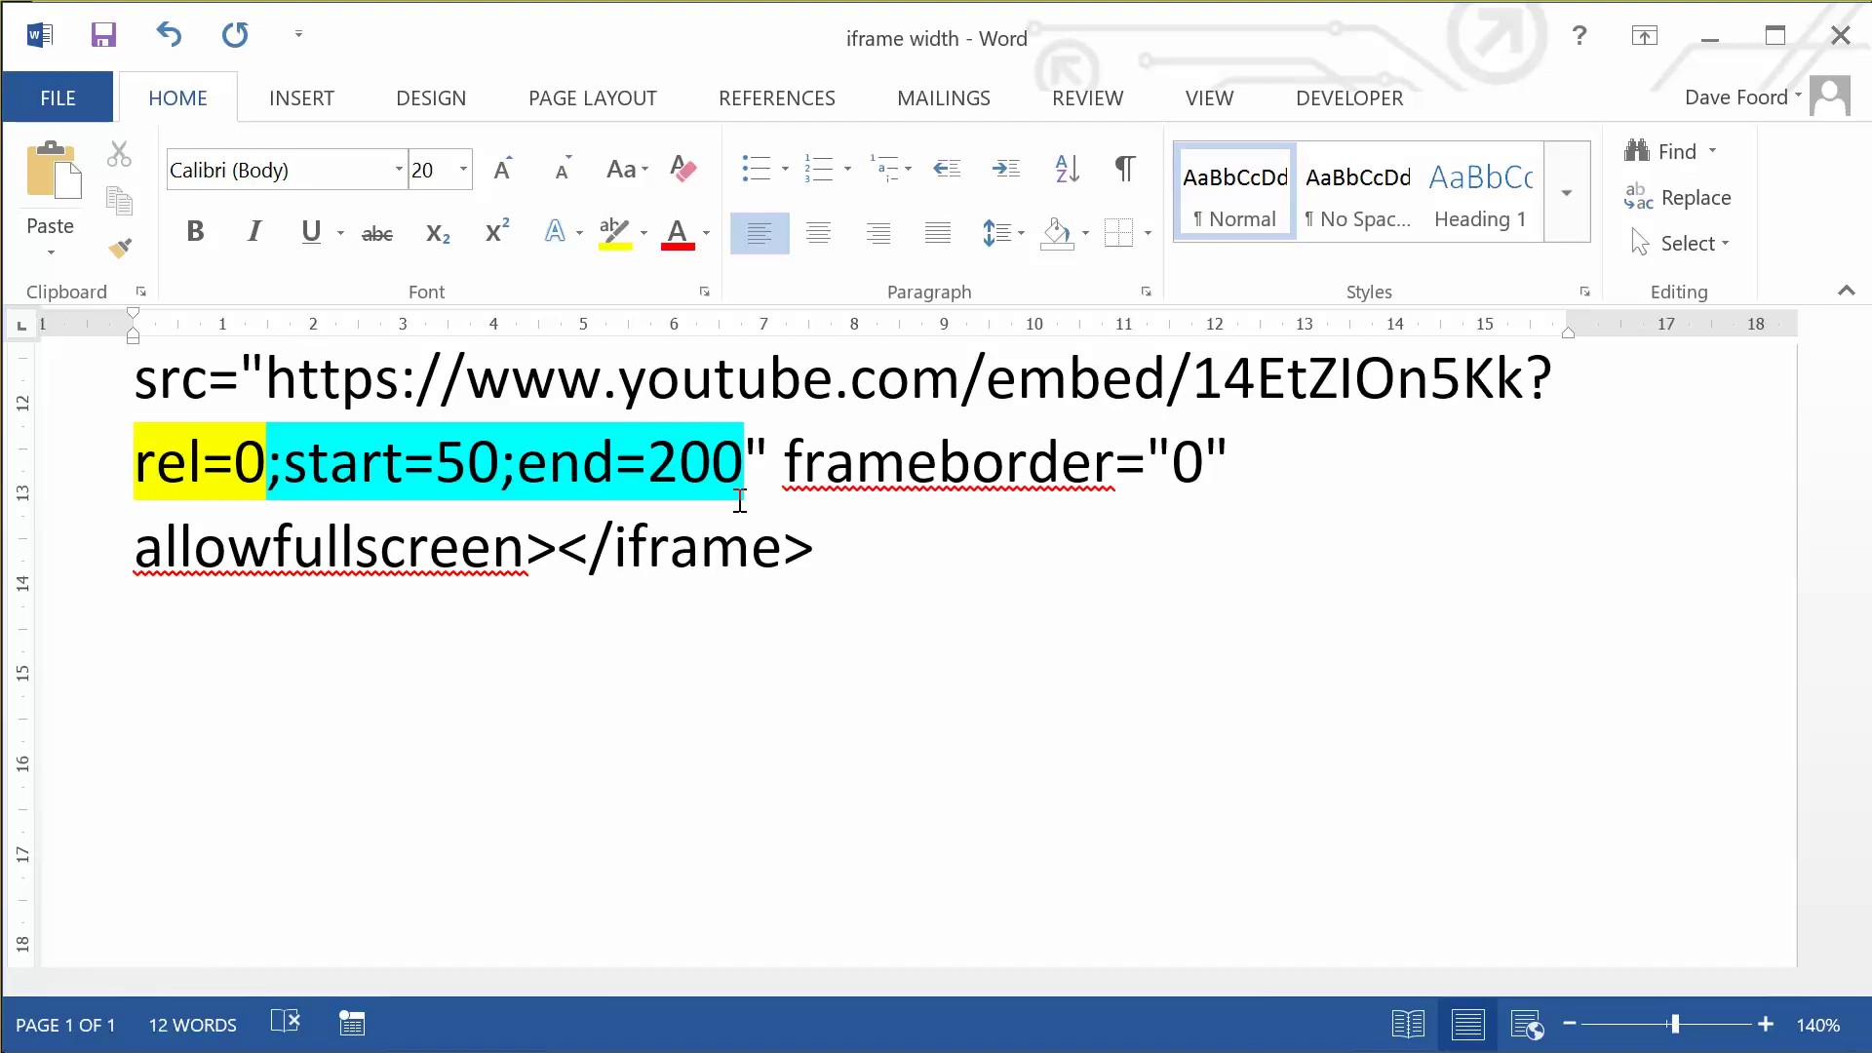
scroll(855, 577, up, 1)
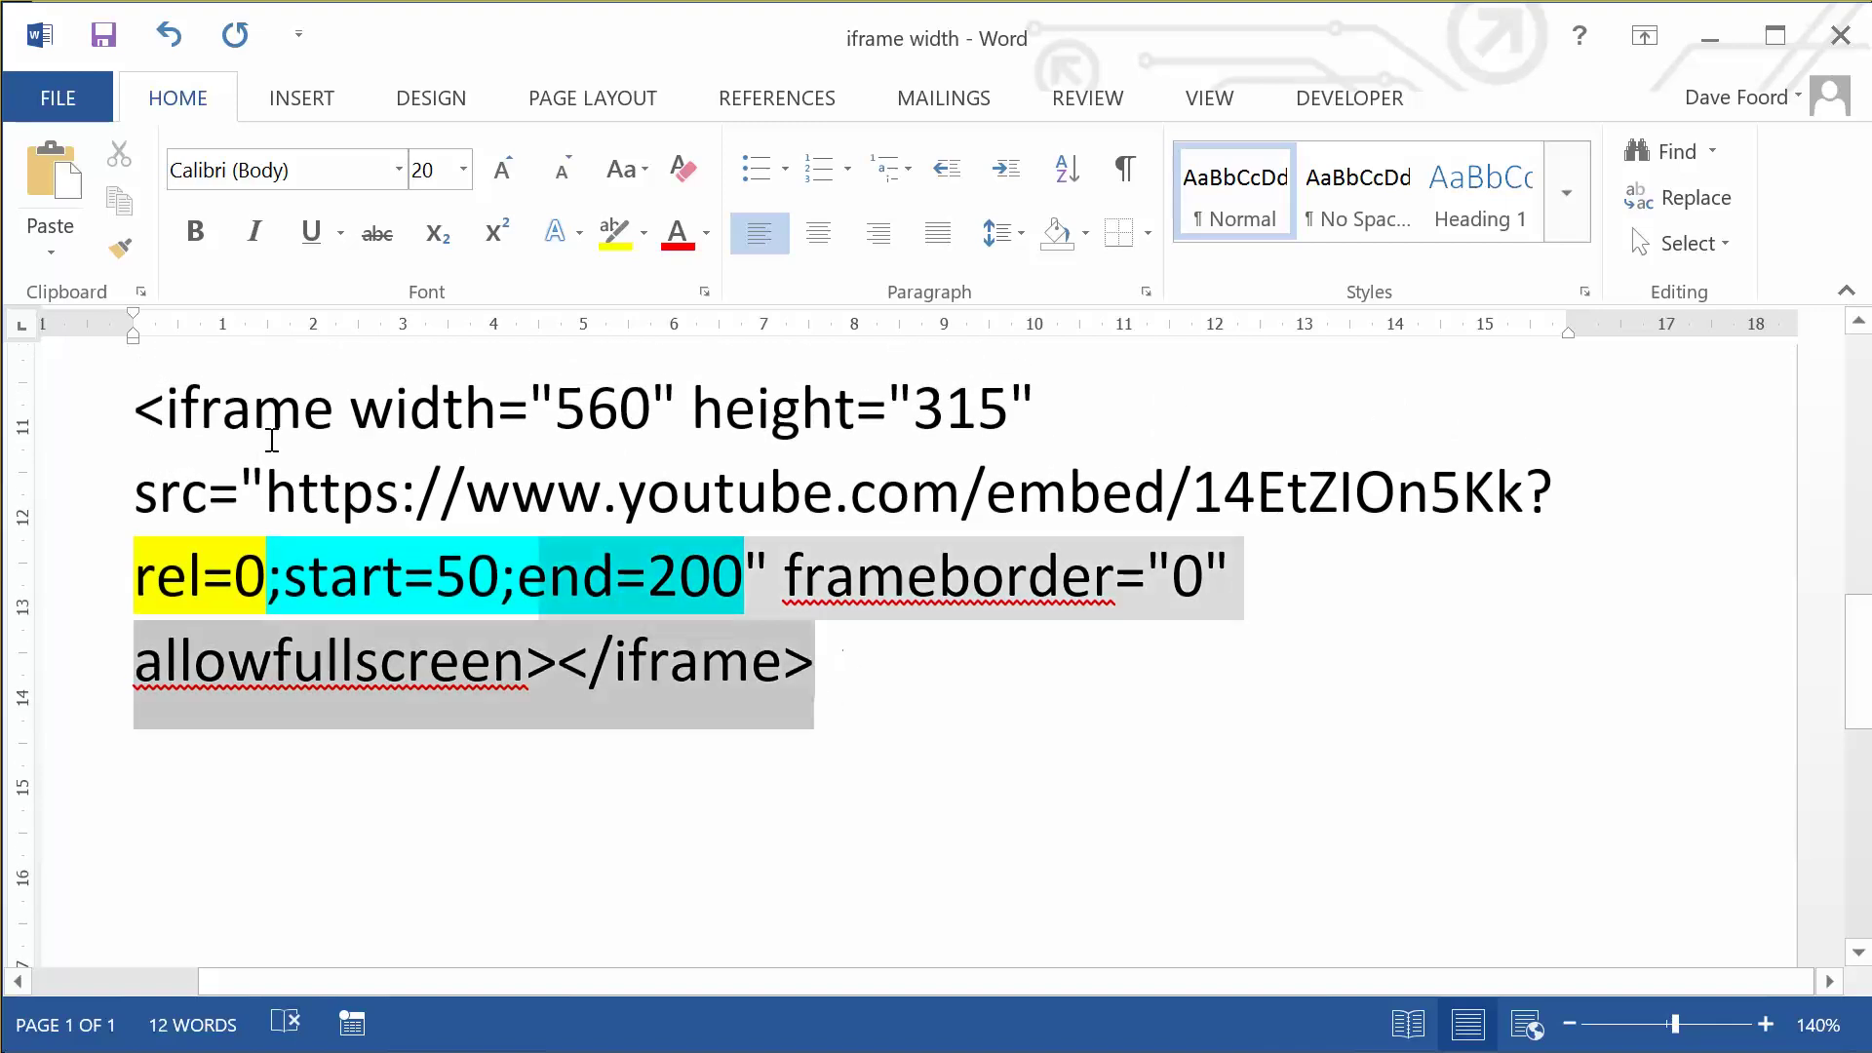
mouse_move(836, 657)
mouse_down()
mouse_move(168, 384)
mouse_move(133, 392)
mouse_up()
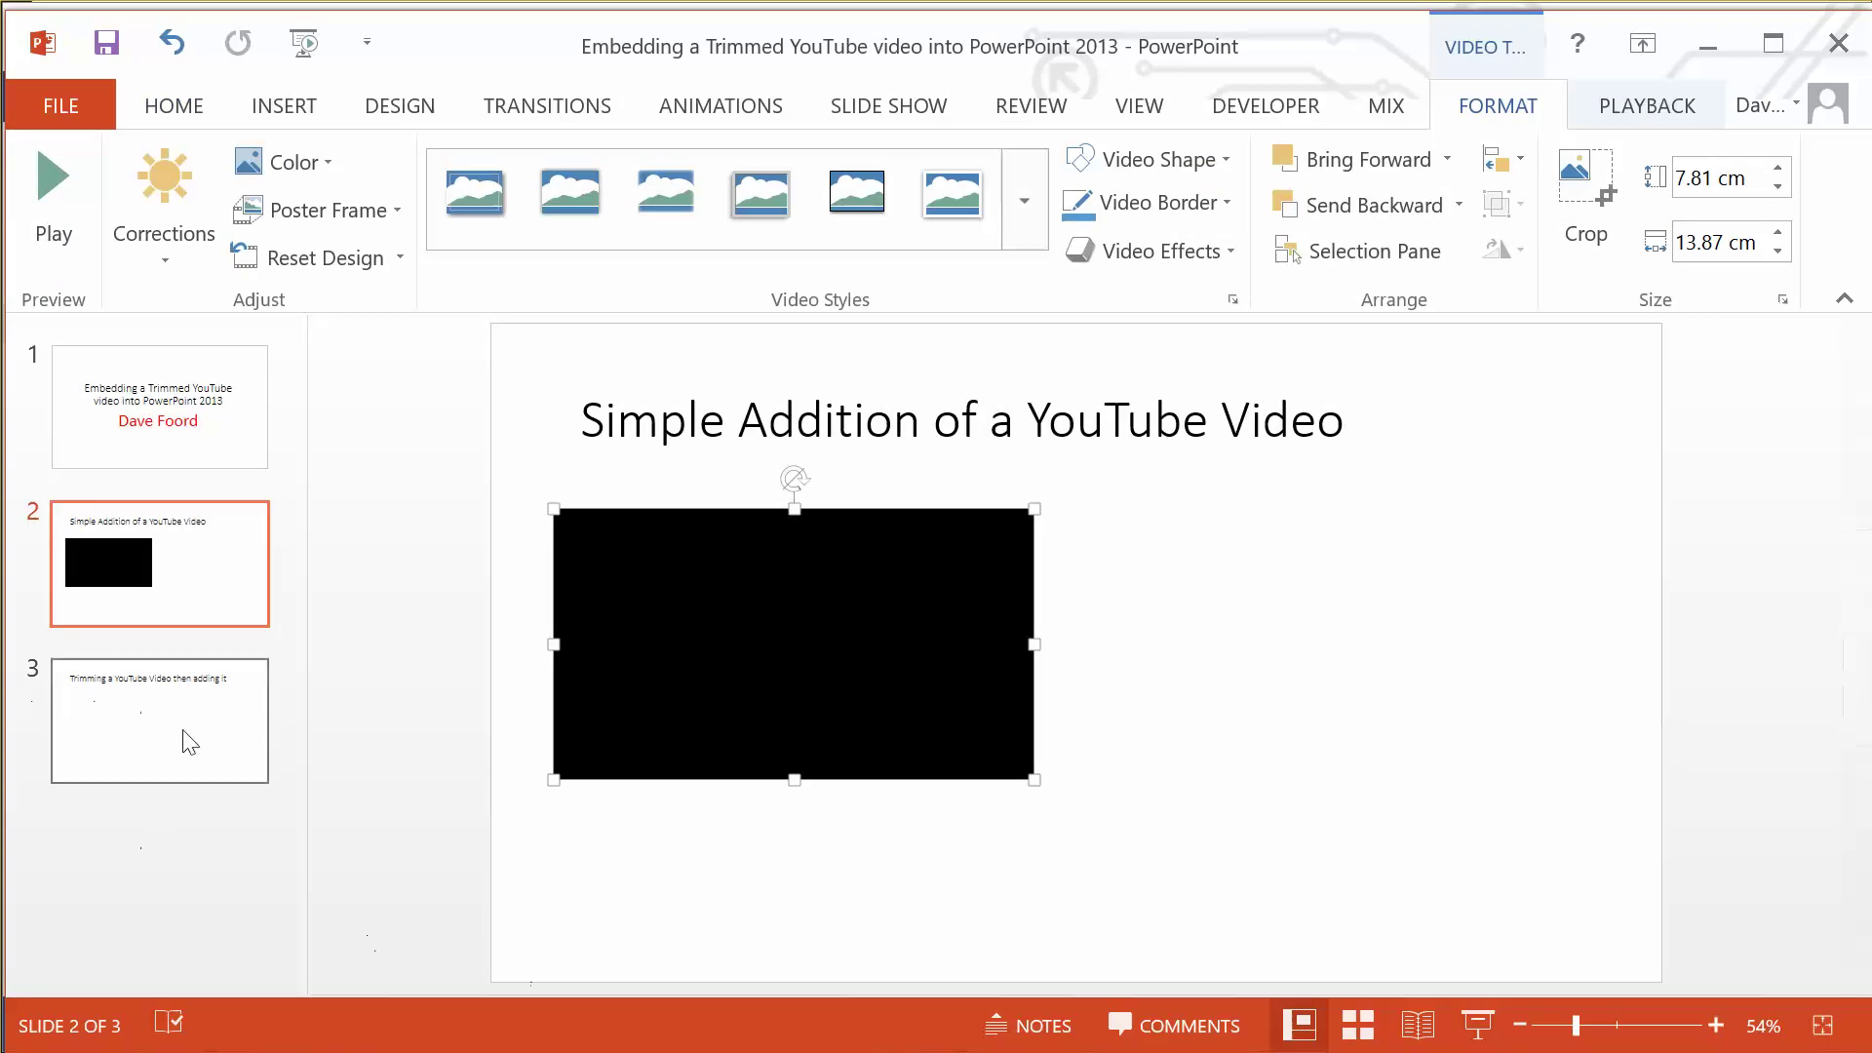
Step: Select slide 3 and choose Insert > Video > Online Video
click(188, 743)
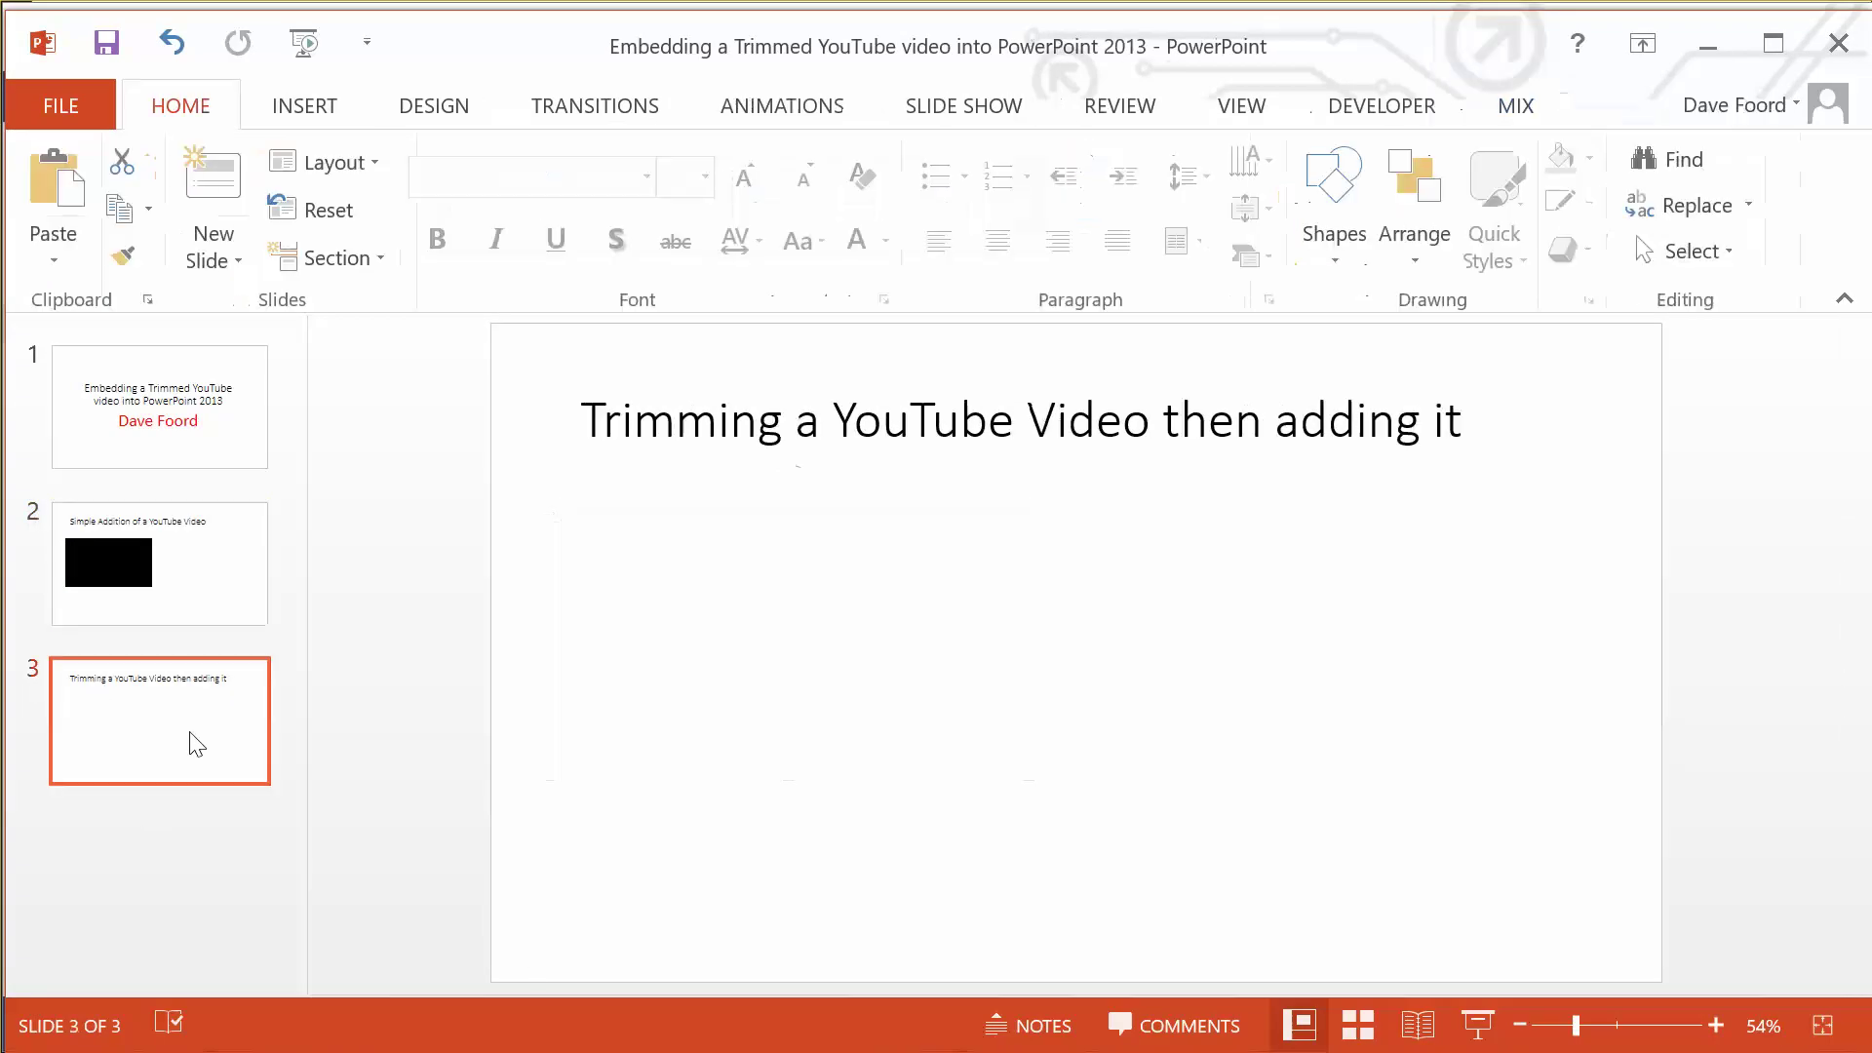
click(307, 106)
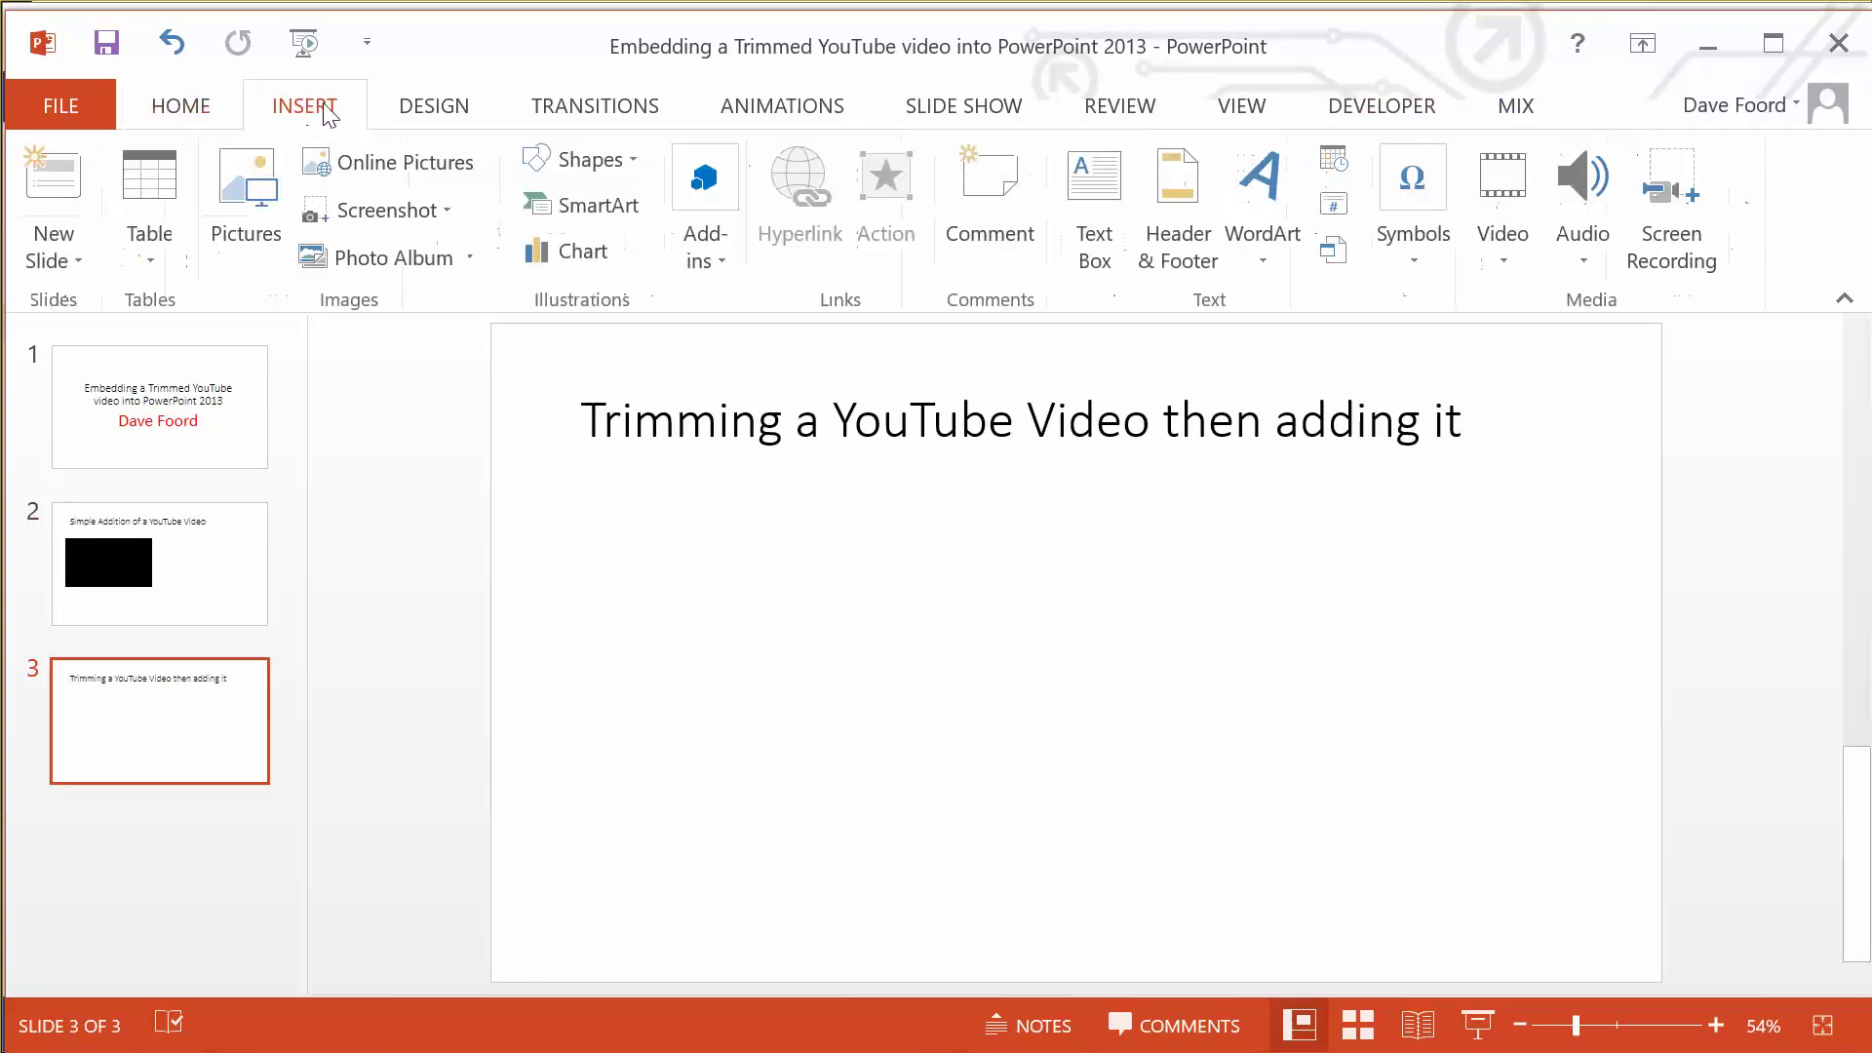
click(1523, 249)
click(1557, 325)
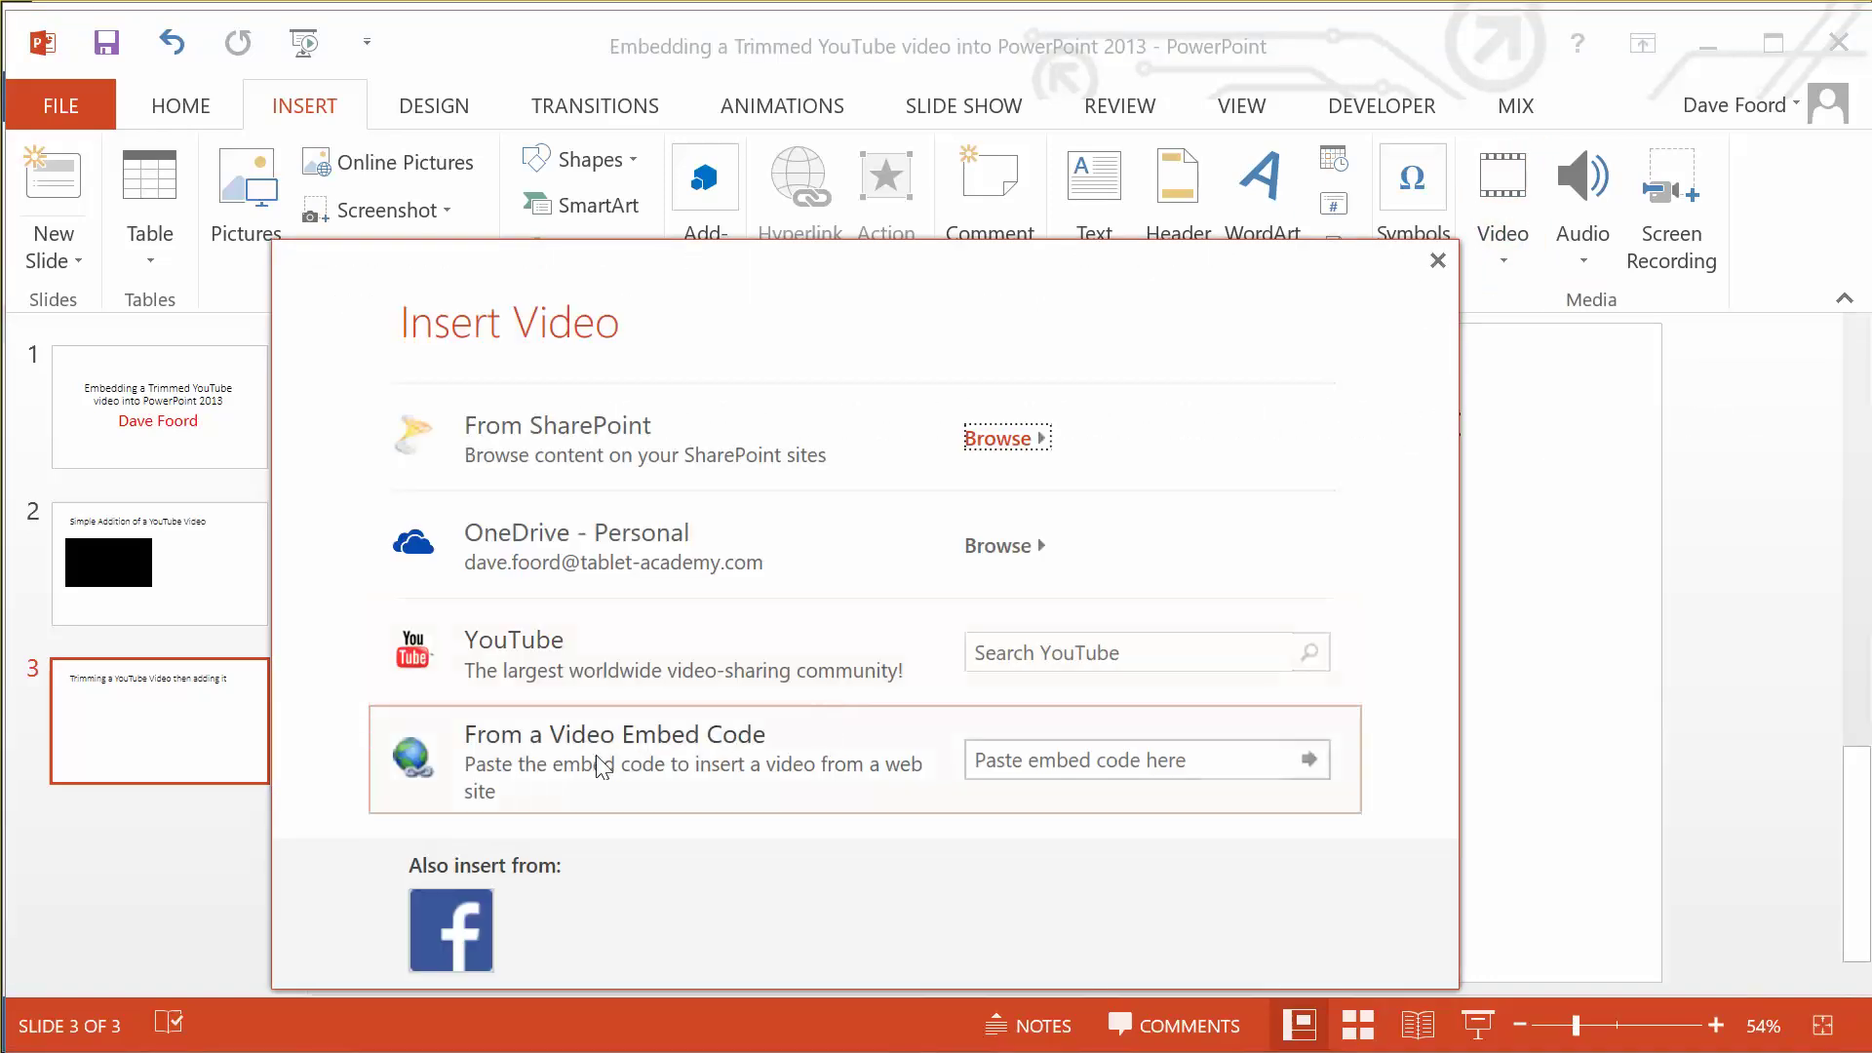
Step: Insert the trimmed video from the amended embed code, placed left and enlarged to about 8.94 × 15.9 cm
click(1057, 758)
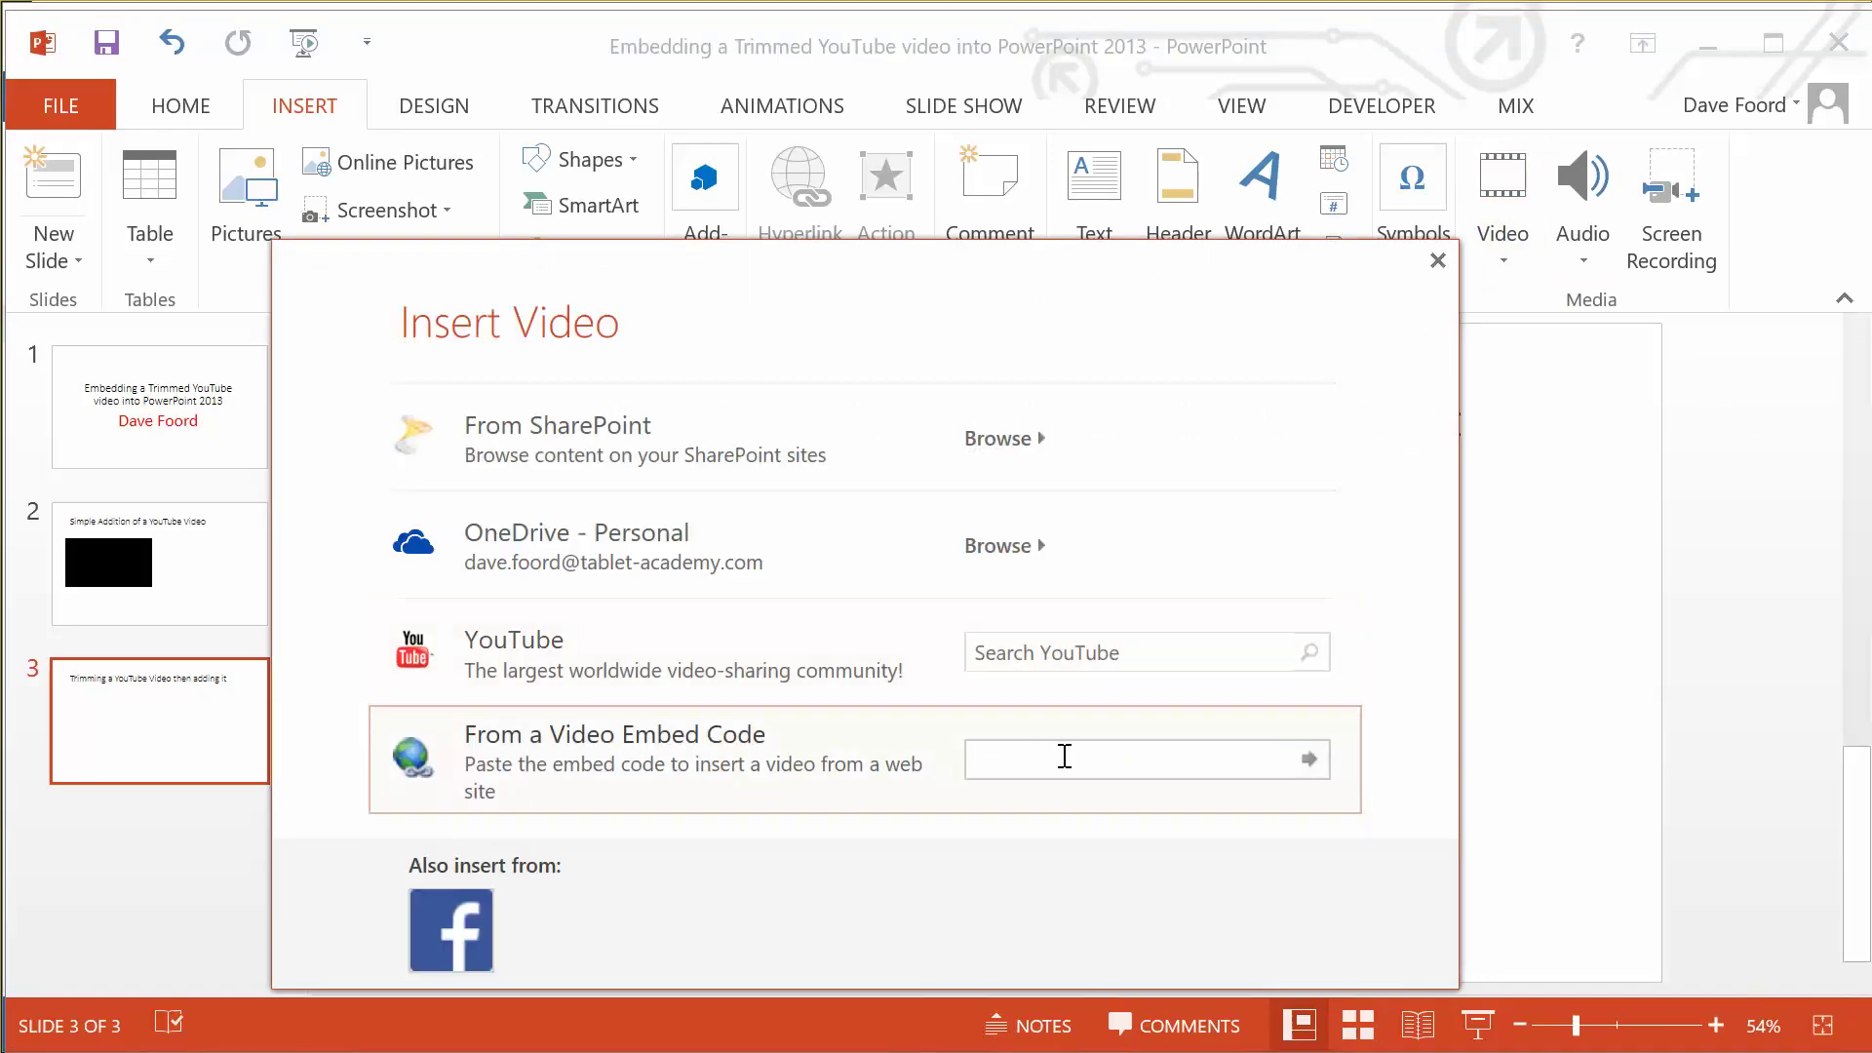
key(ctrl+v)
click(1309, 758)
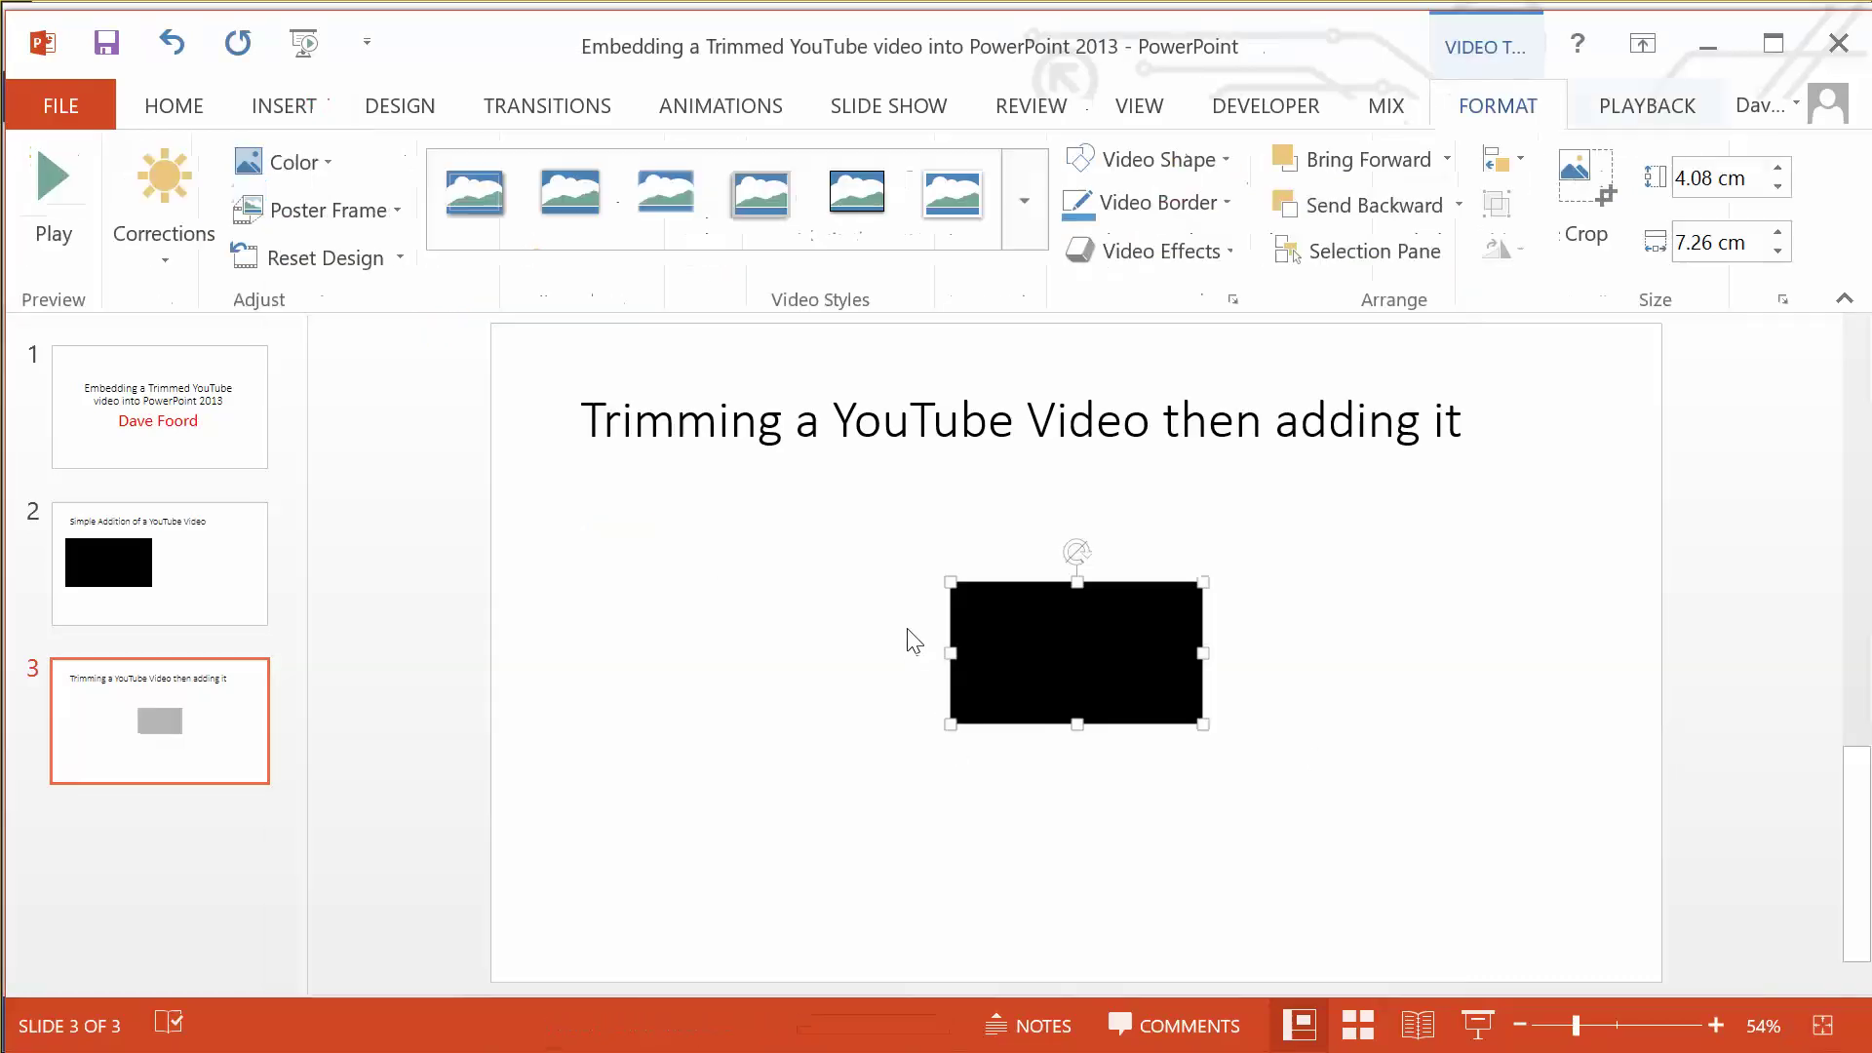
drag(1075, 627, 687, 575)
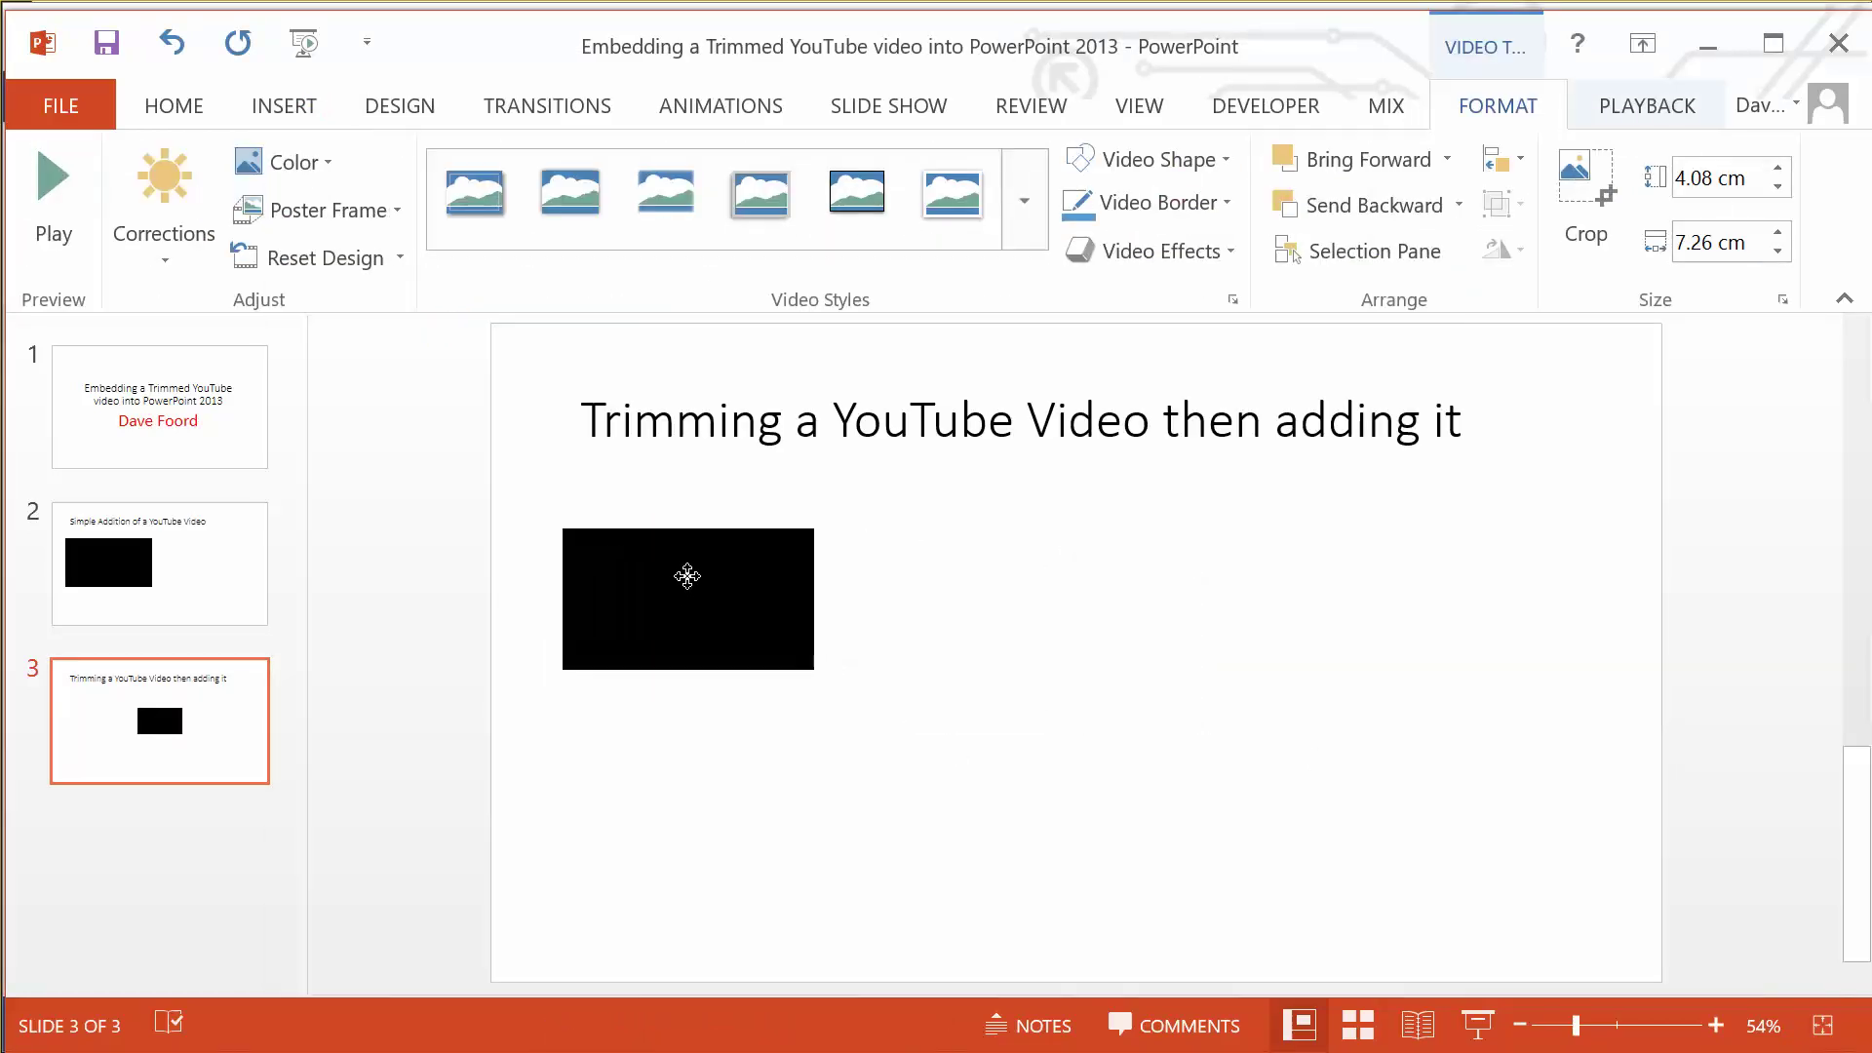
mouse_move(813, 670)
mouse_down()
mouse_move(980, 800)
mouse_move(1122, 823)
mouse_up()
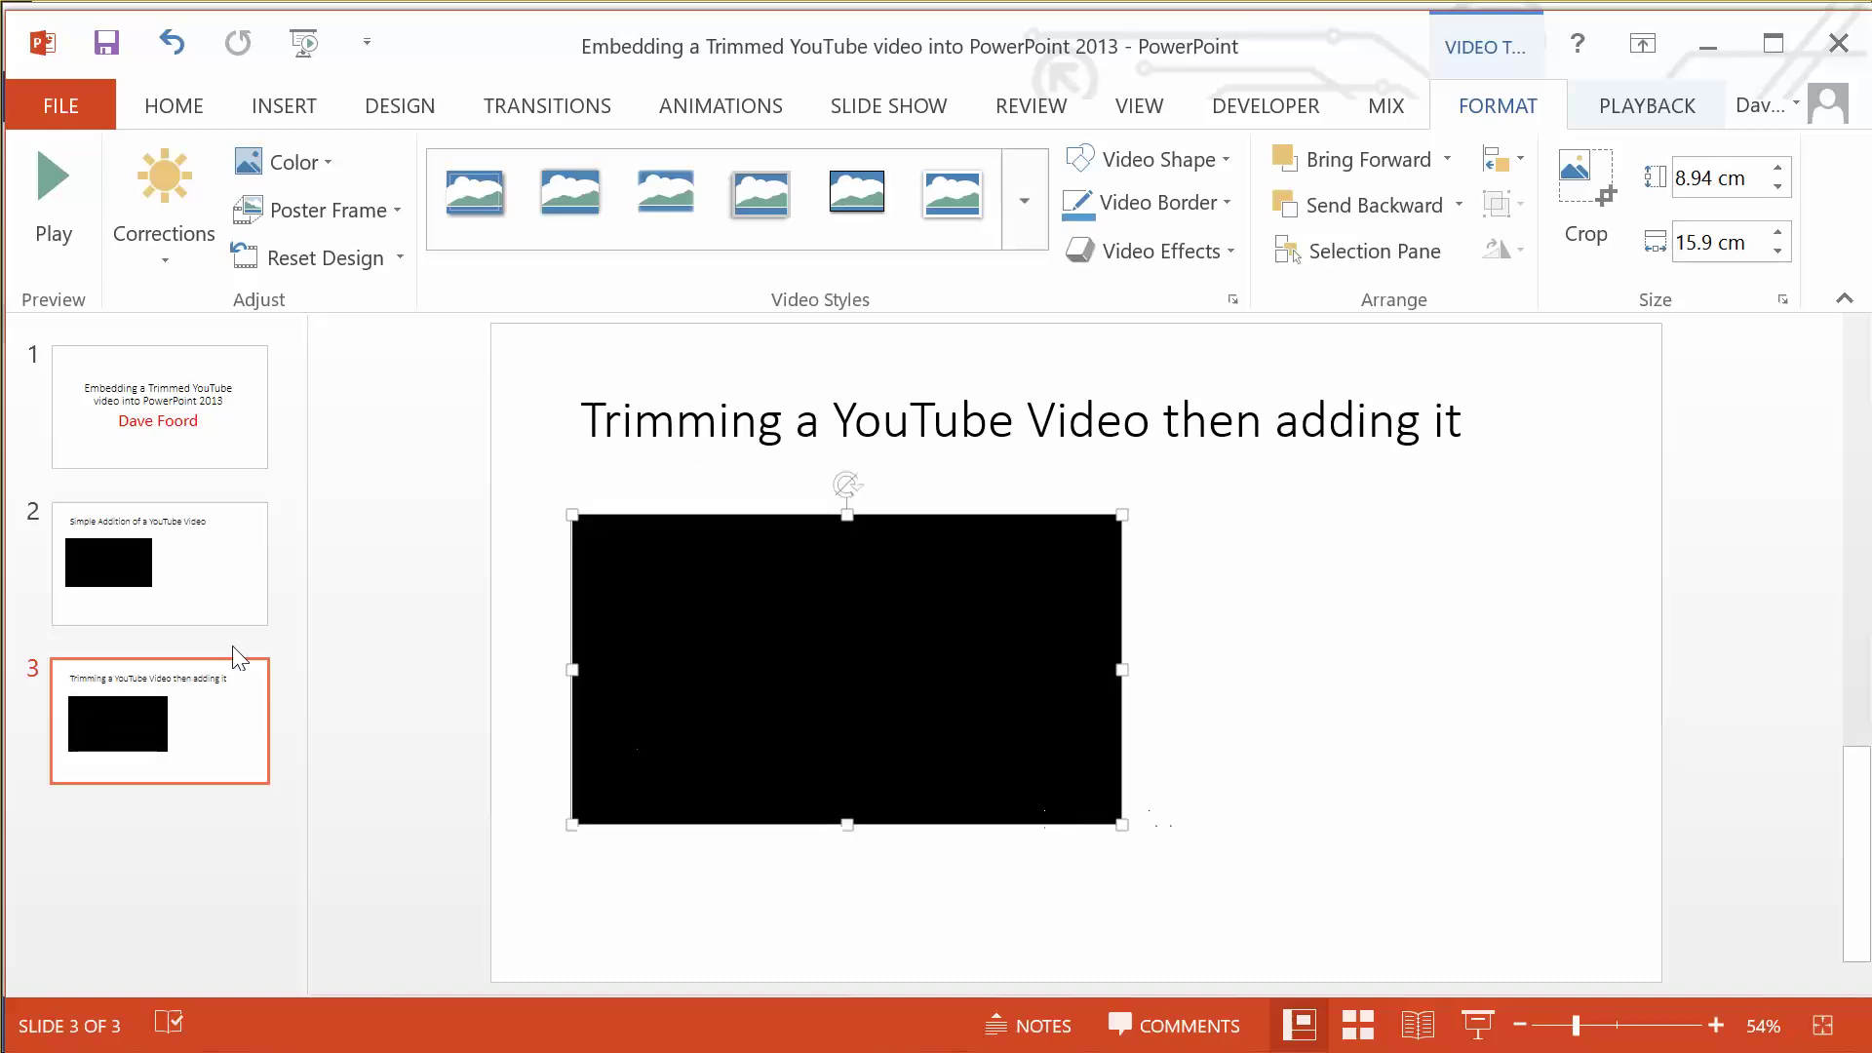
Step: Start the slide show from slide 1, then play slide 3's trimmed video and pause at 1:00
key(Home)
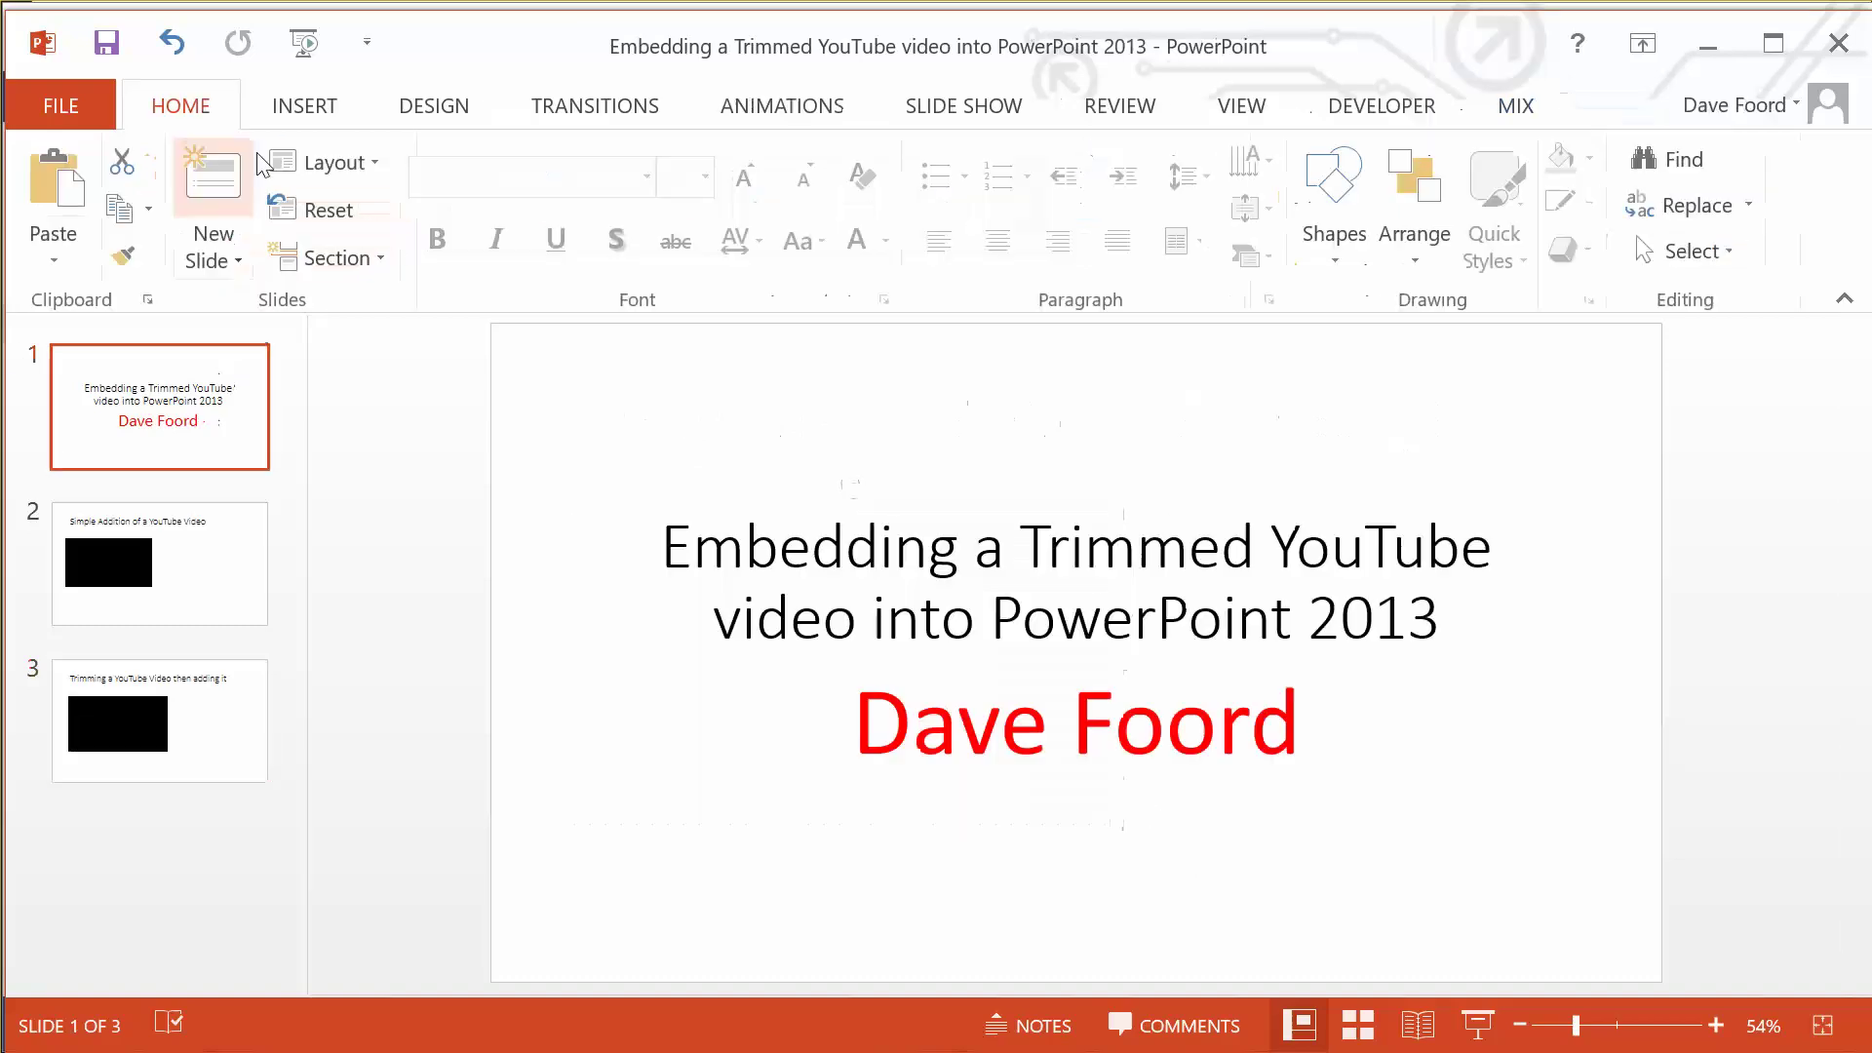
click(965, 107)
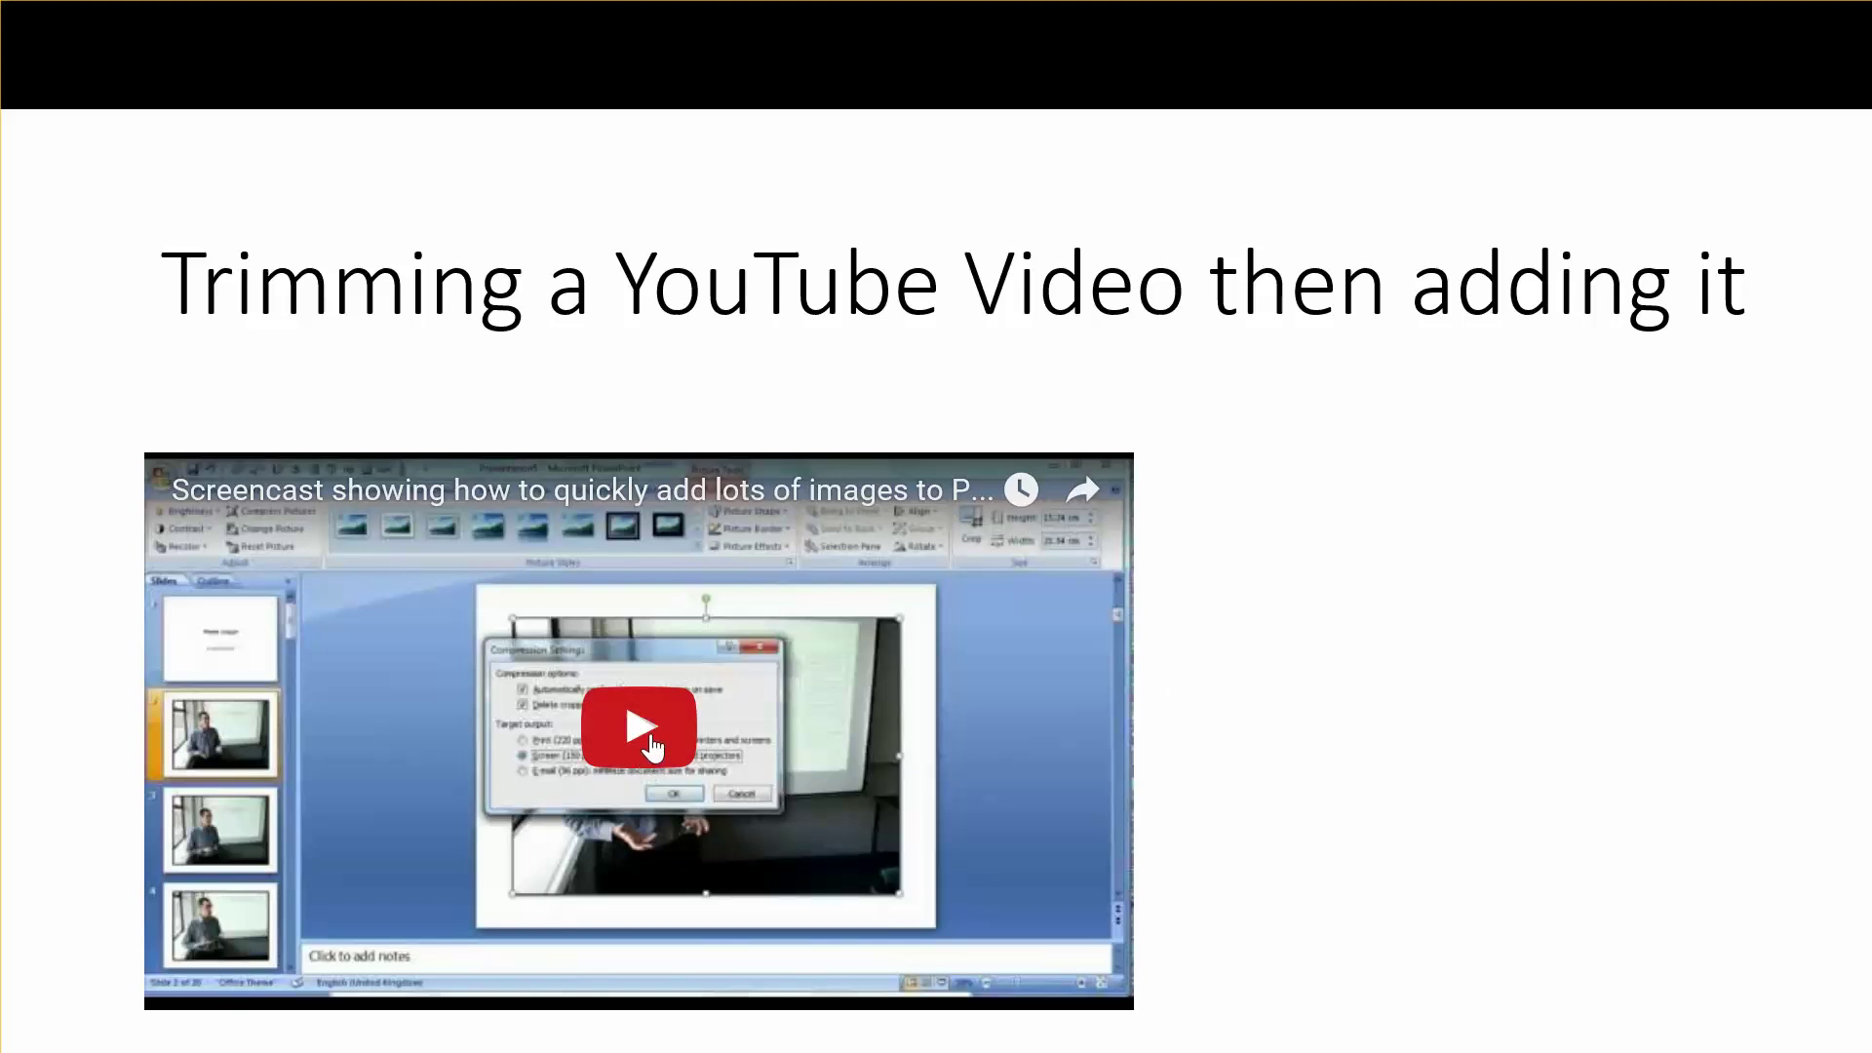
click(651, 733)
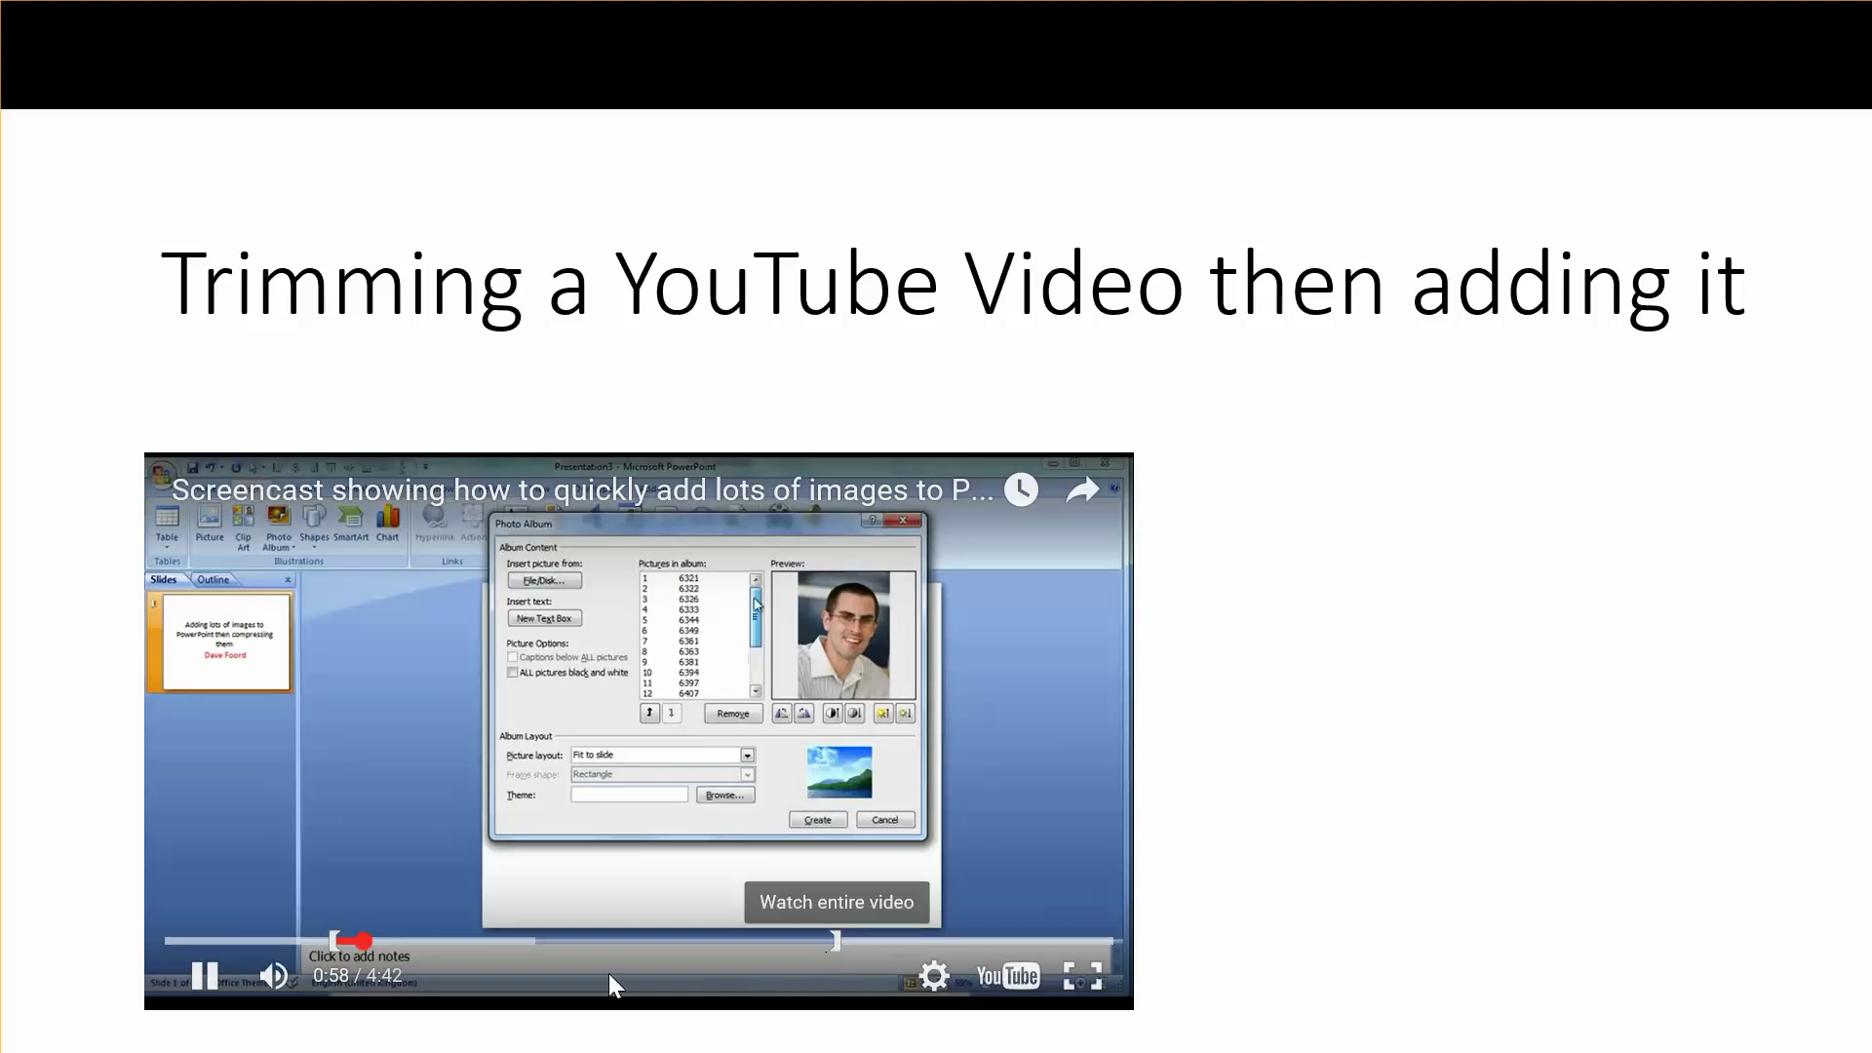
click(204, 978)
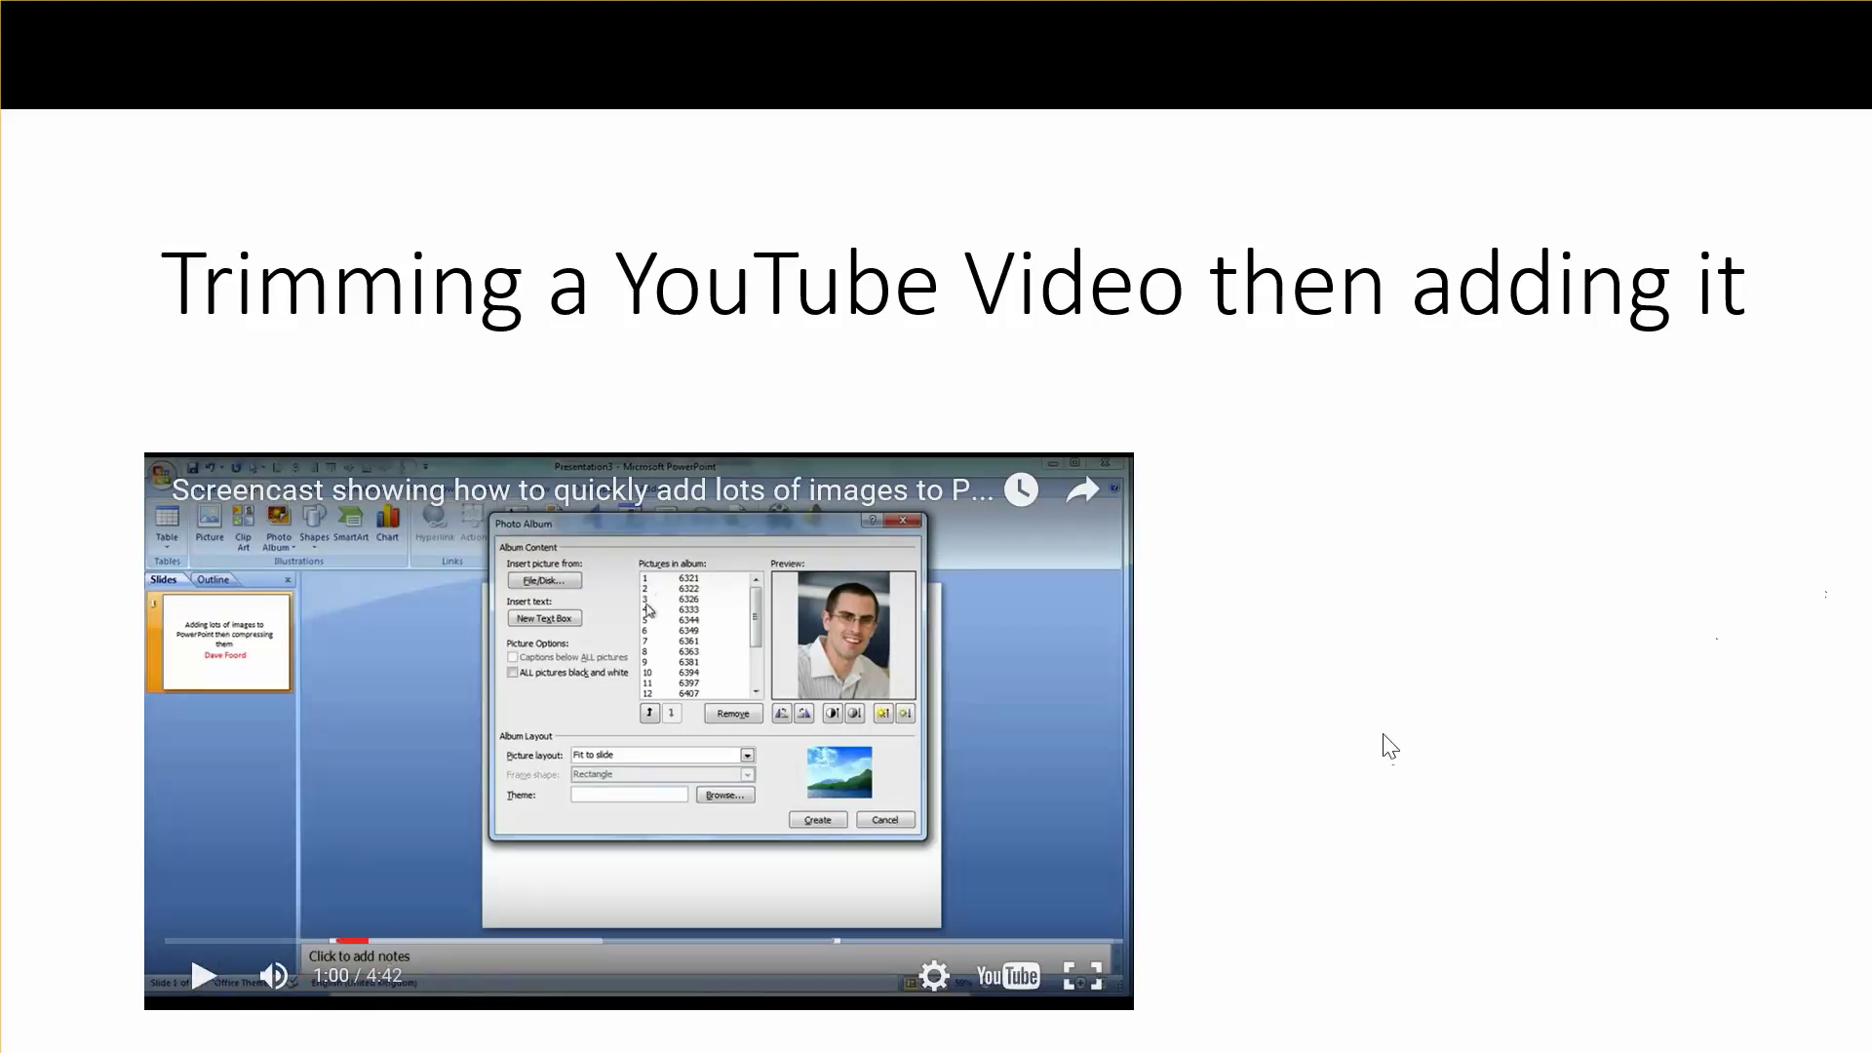